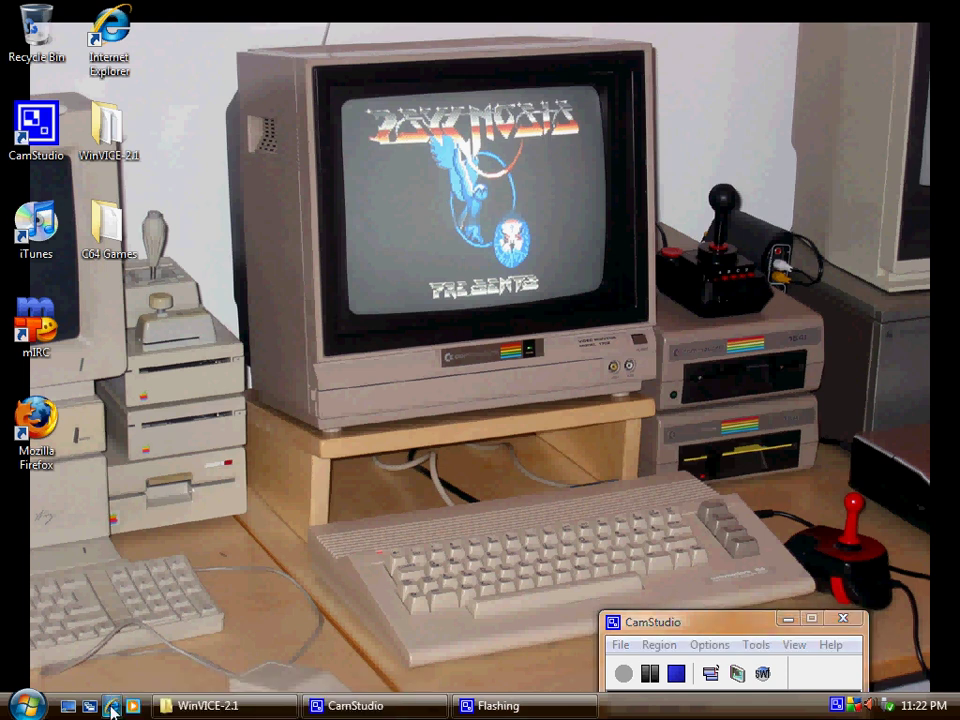
- Open Internet Explorer and search the web for "vice"
left_click(112, 707)
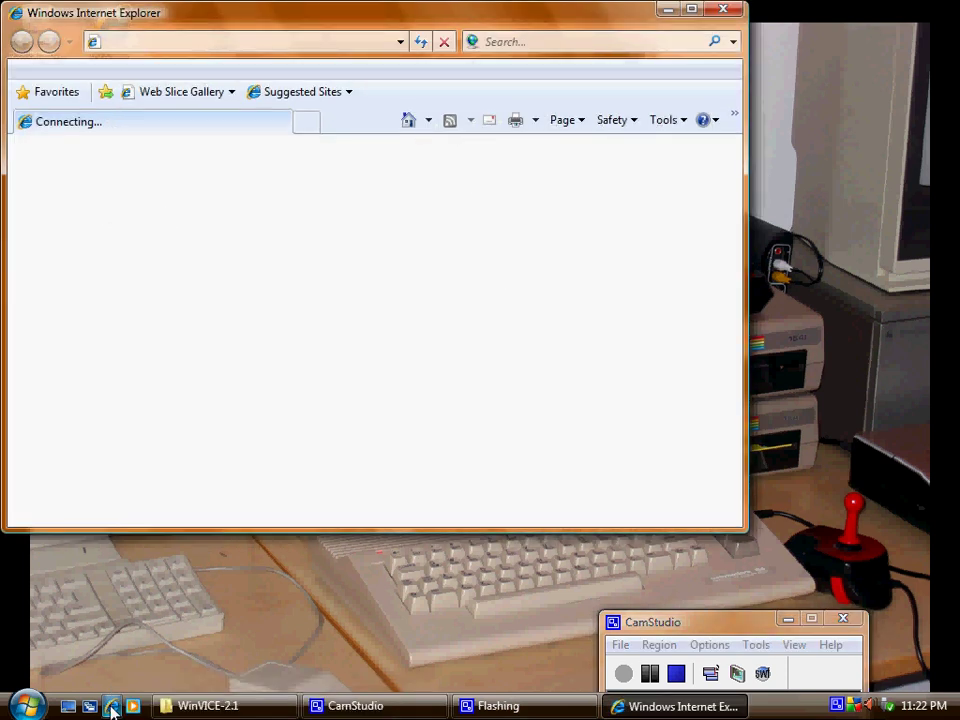
left_click(494, 41)
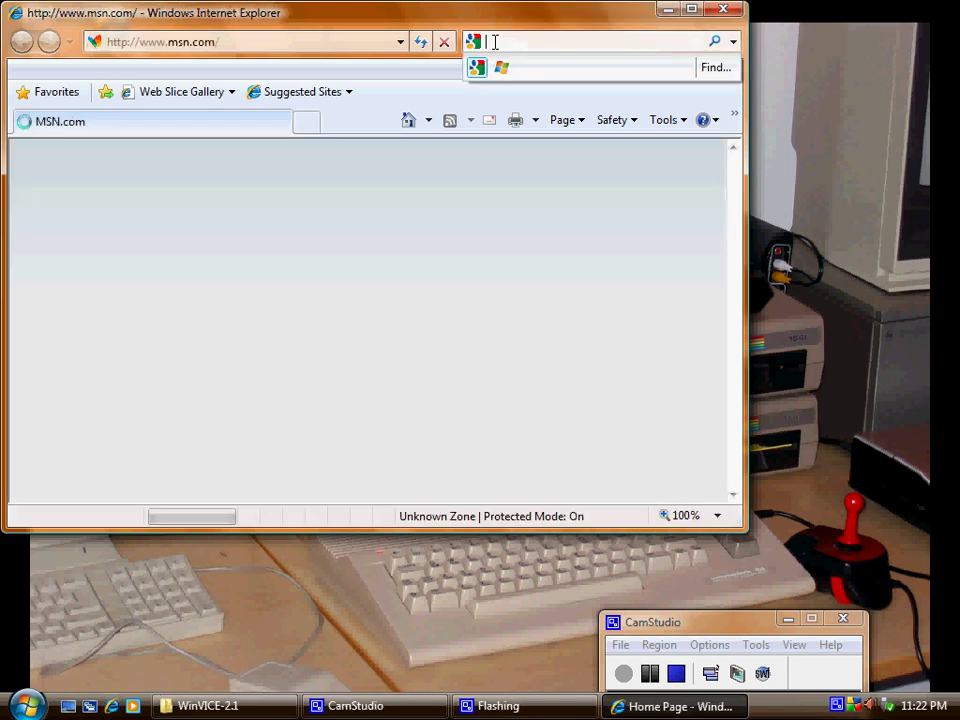
type("vi")
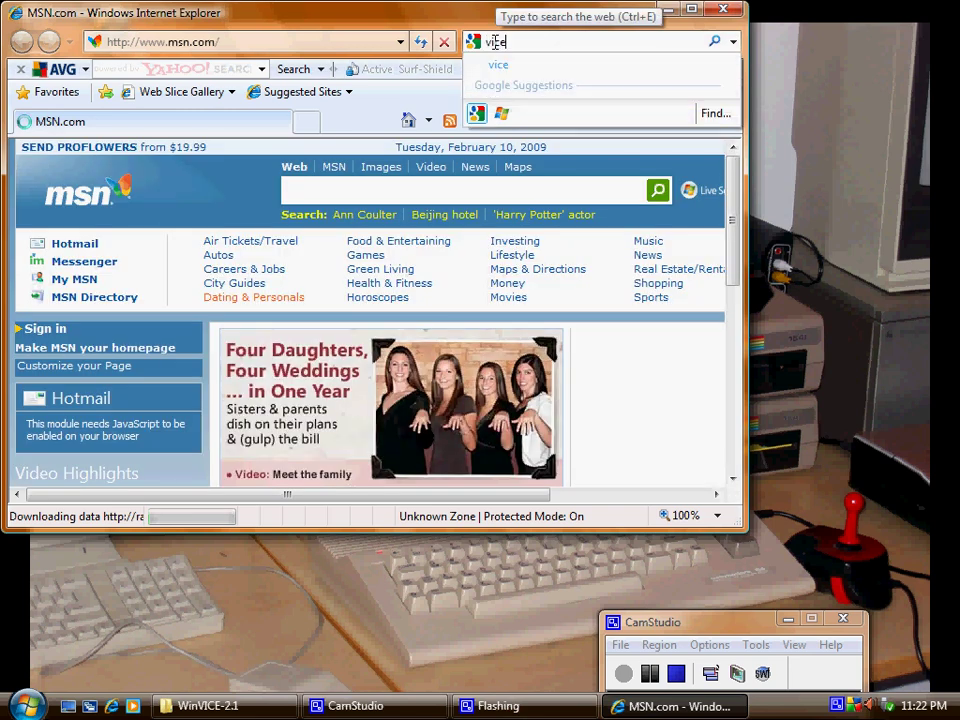
type("ce")
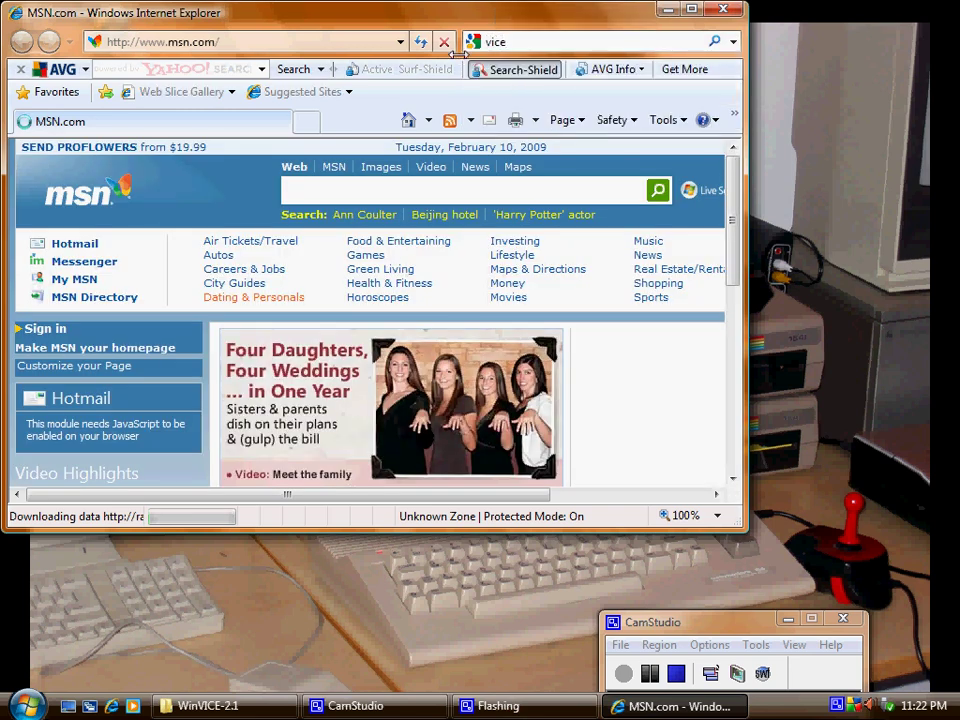
left_click_drag(437, 20, 687, 45)
key("Return")
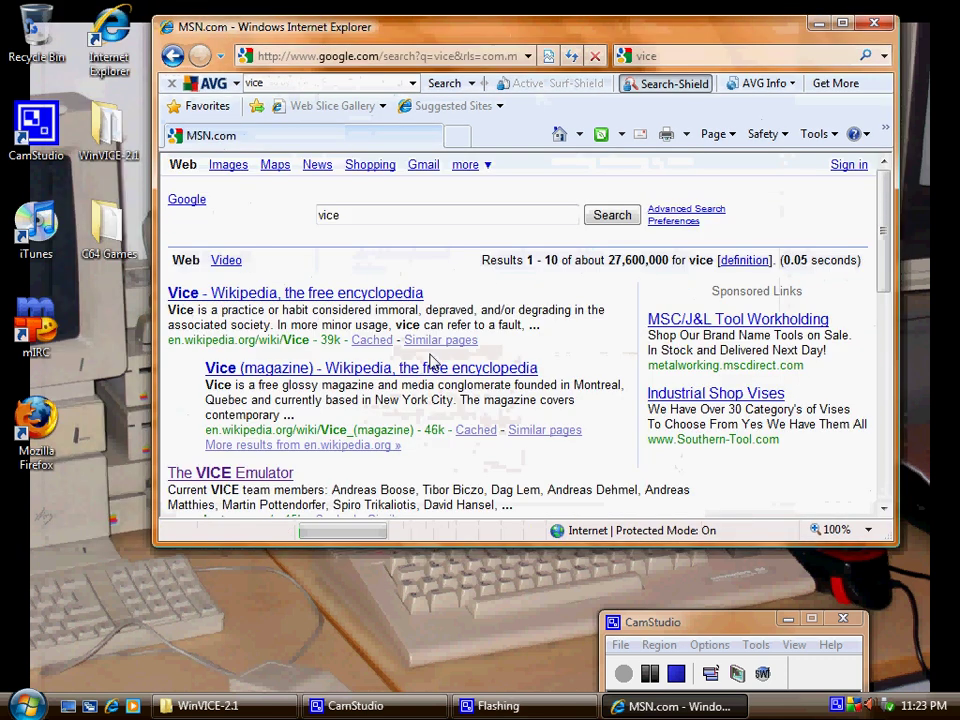
- Open The VICE Emulator website from the search results
scroll(290, 425, "down", 1)
scroll(290, 425, "down", 1)
left_click(225, 378)
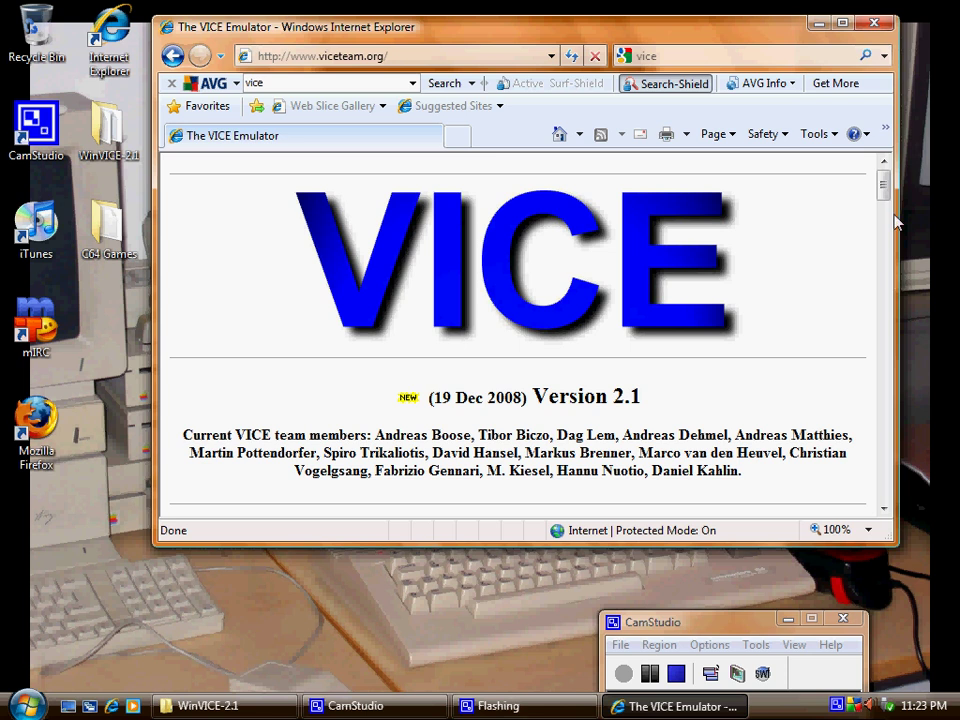
- Open the MS-Windows binary download WinVICE-2.1.zip, allowing Windows Explorer to display it, and close the archive window after selecting its WinVICE-2.1 folder
left_click_drag(886, 183, 724, 336)
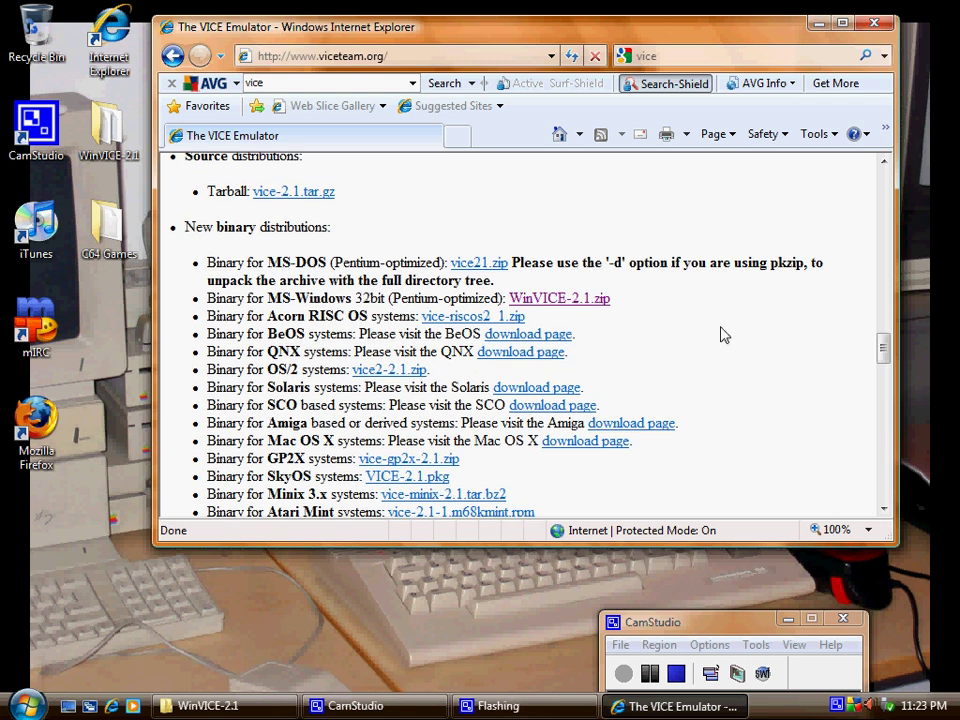
left_click(558, 300)
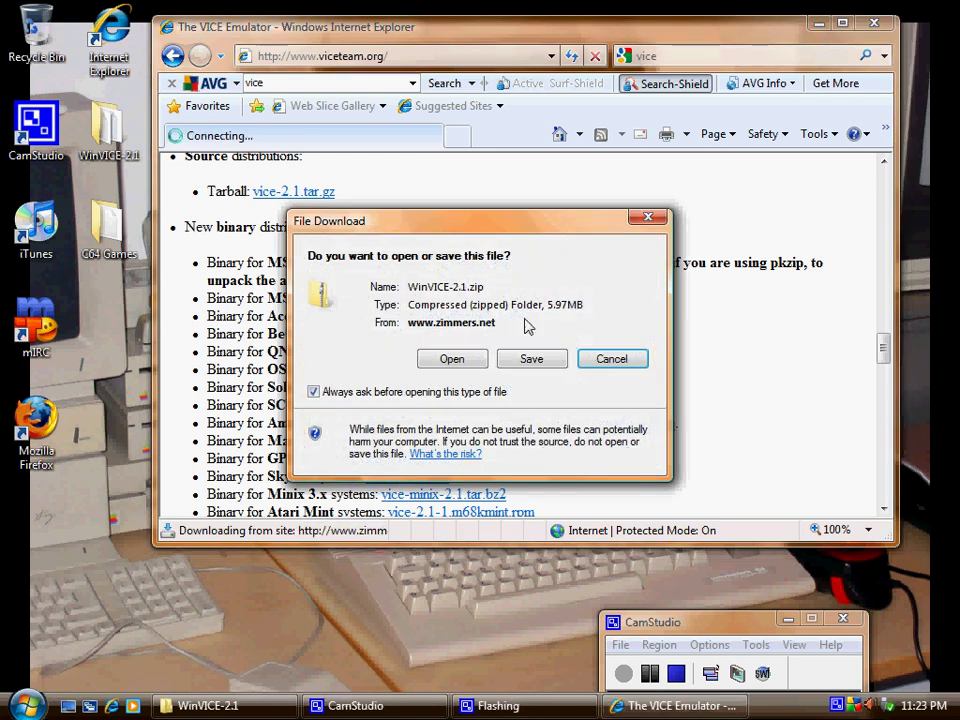
left_click(443, 362)
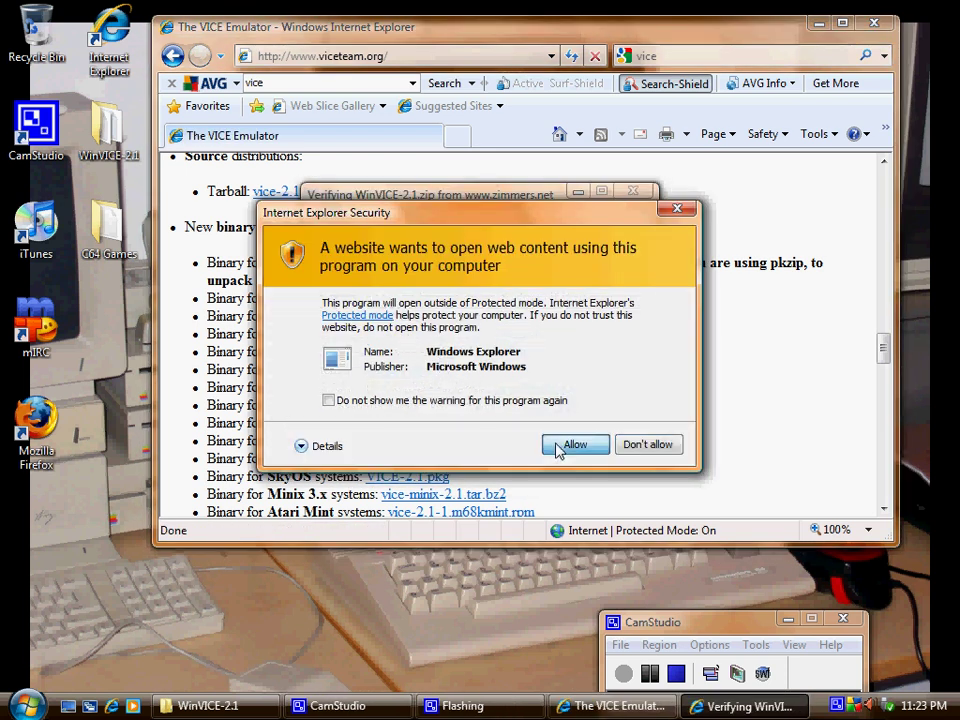
left_click(575, 445)
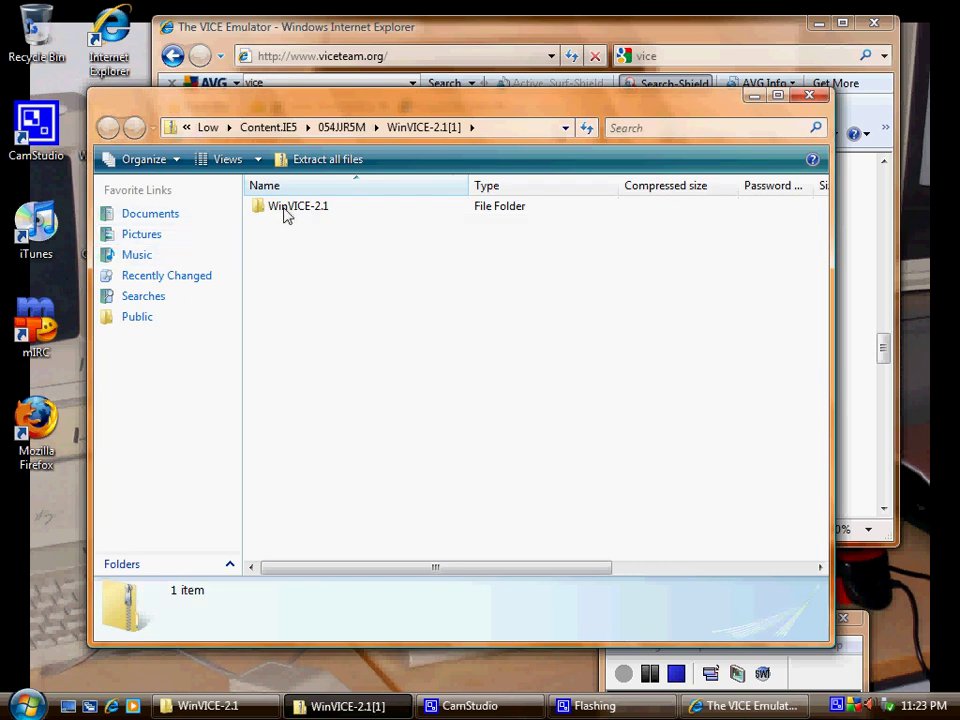
left_click_drag(283, 207, 300, 274)
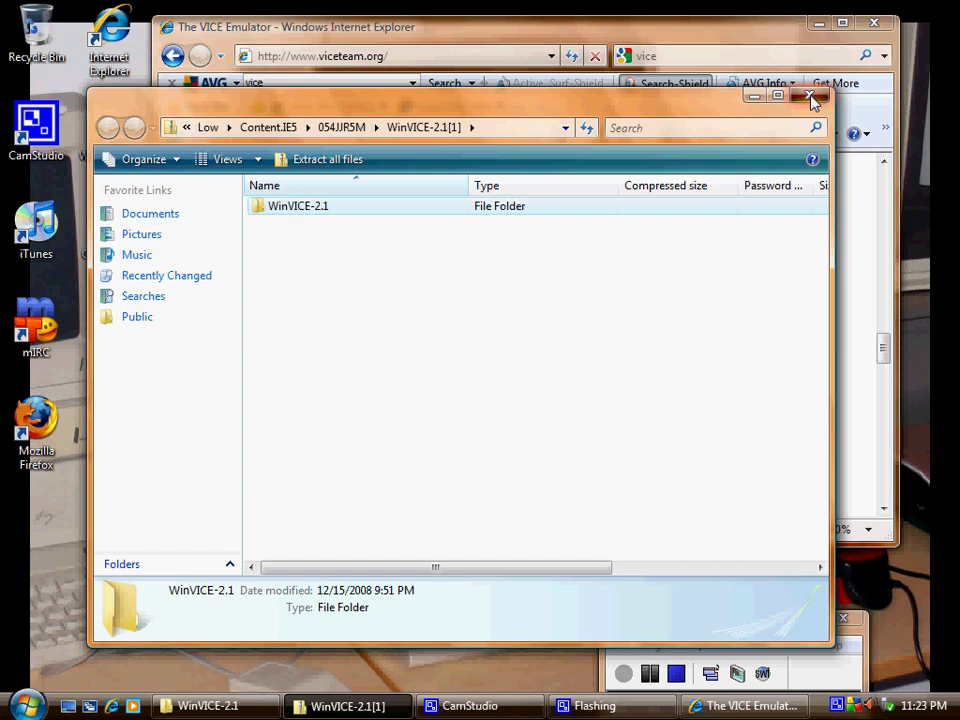
left_click(810, 97)
- Go to the website c64walkabout.com
left_click(468, 60)
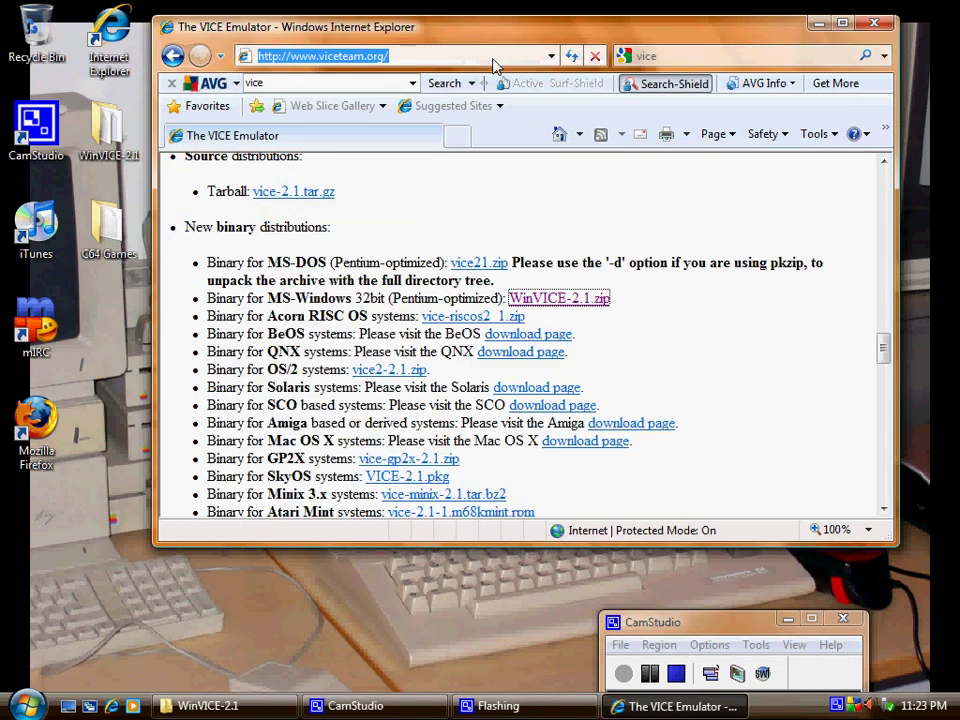
type("c64")
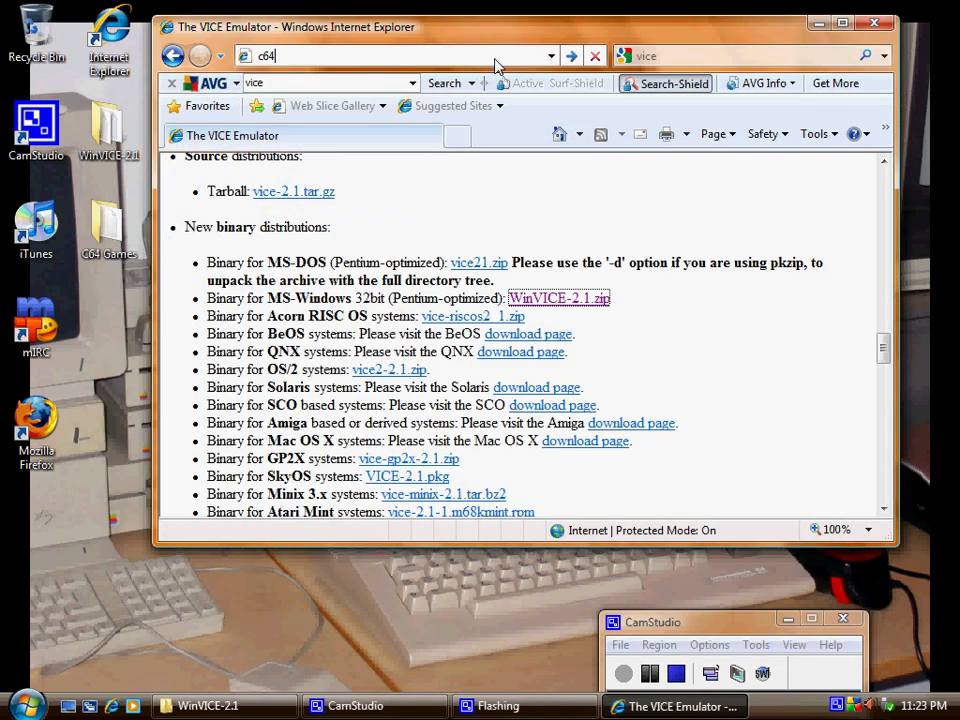
left_click(362, 78)
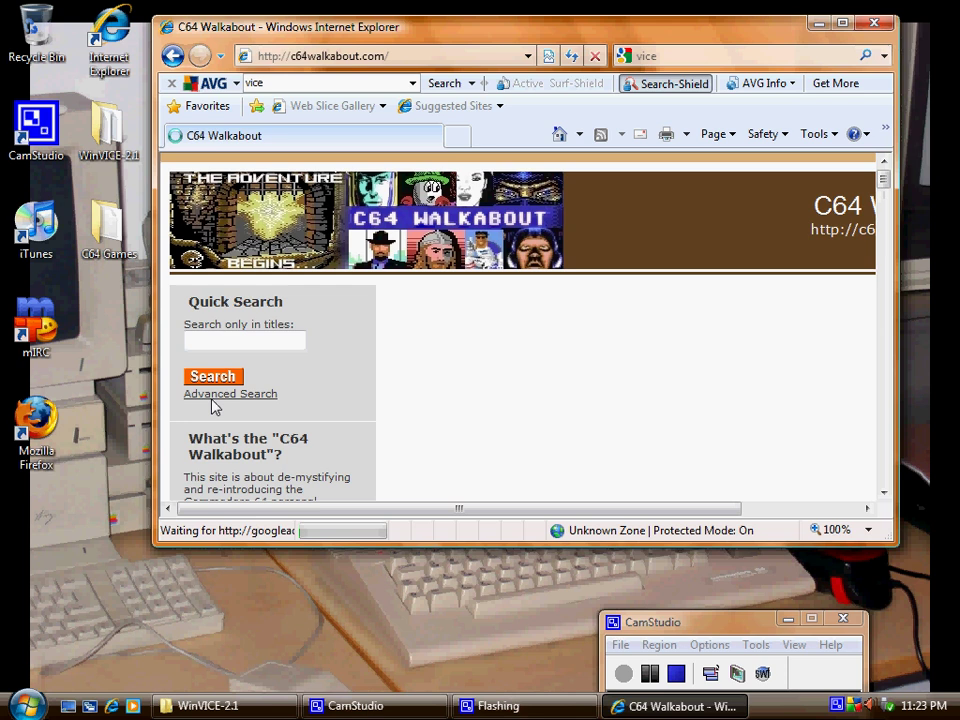
- Run an advanced search on the site for titles containing "first" with the date range set to All
left_click(212, 394)
left_click(212, 350)
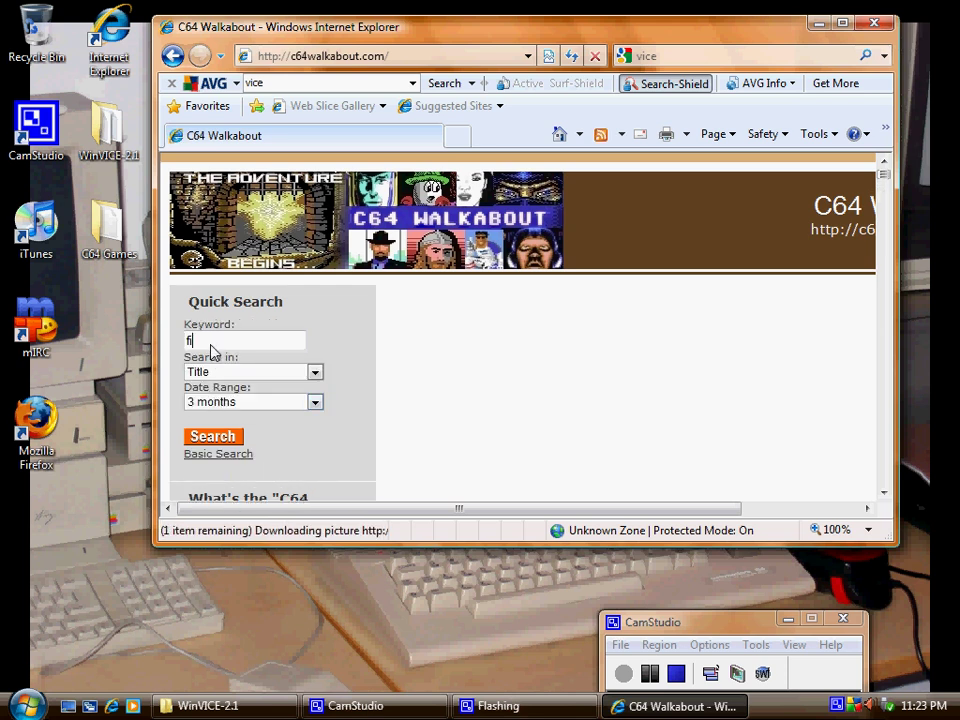
left_click(206, 404)
left_click(216, 475)
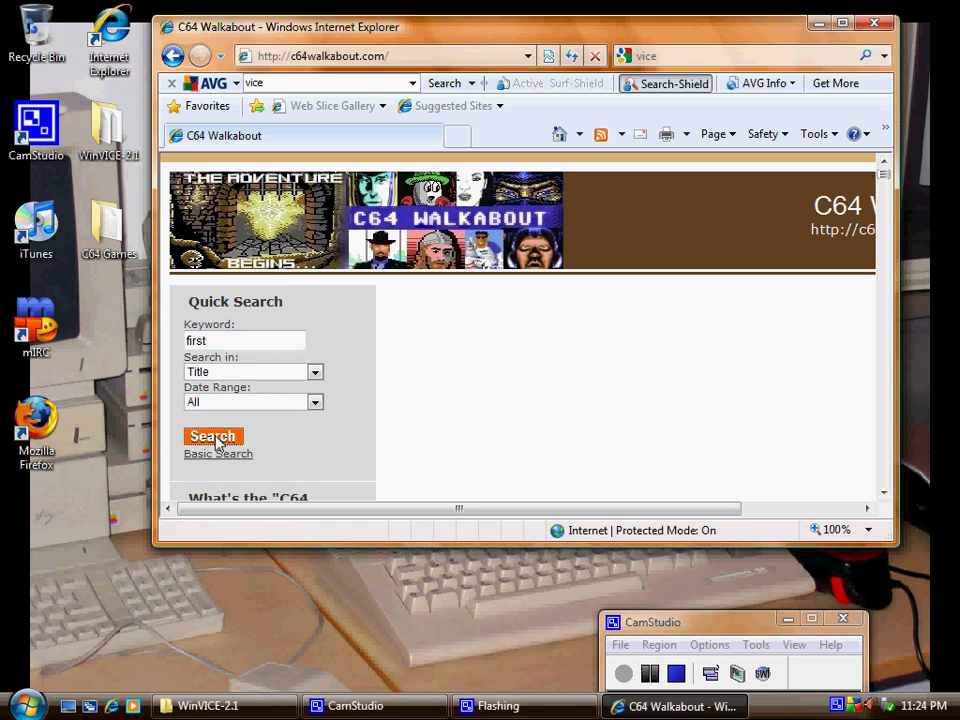
left_click(214, 437)
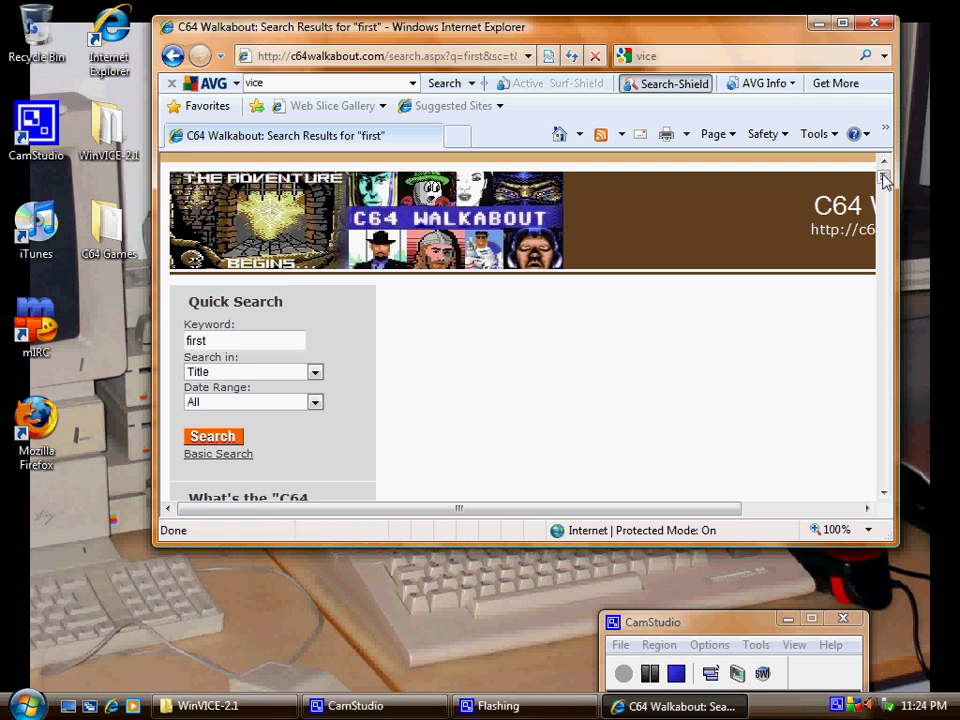
- Widen the browser window and open the "Dizzy - Prince of the Yolkfolk!" link in the search result article
scroll(883, 178, "down", 5)
scroll(883, 178, "up", 5)
left_click_drag(883, 178, 945, 300)
left_click_drag(930, 424, 913, 268)
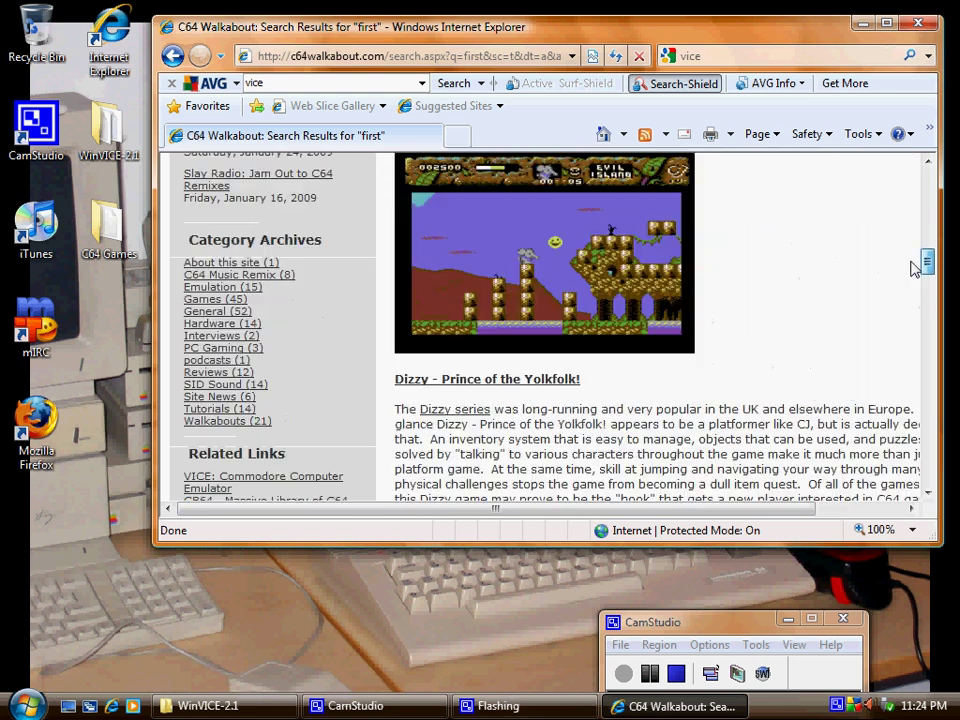
left_click(506, 380)
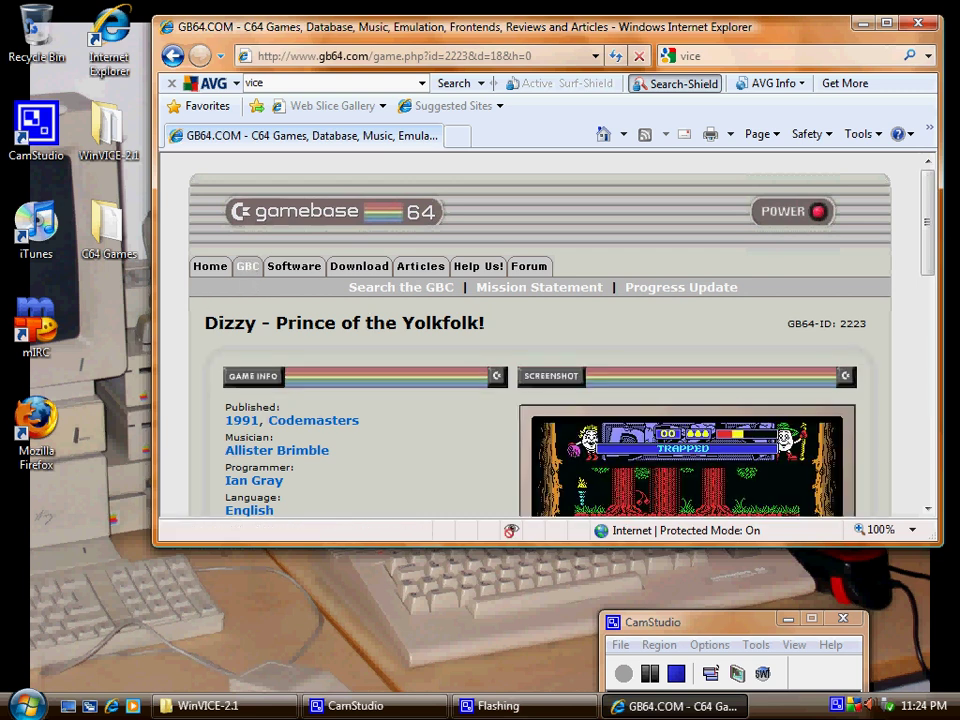
- Open the game's DIZZYPOY_02223_01.zip from the Latif download server, allow Windows Explorer, and move the archive window clear of the desktop folders
left_click_drag(935, 195, 935, 395)
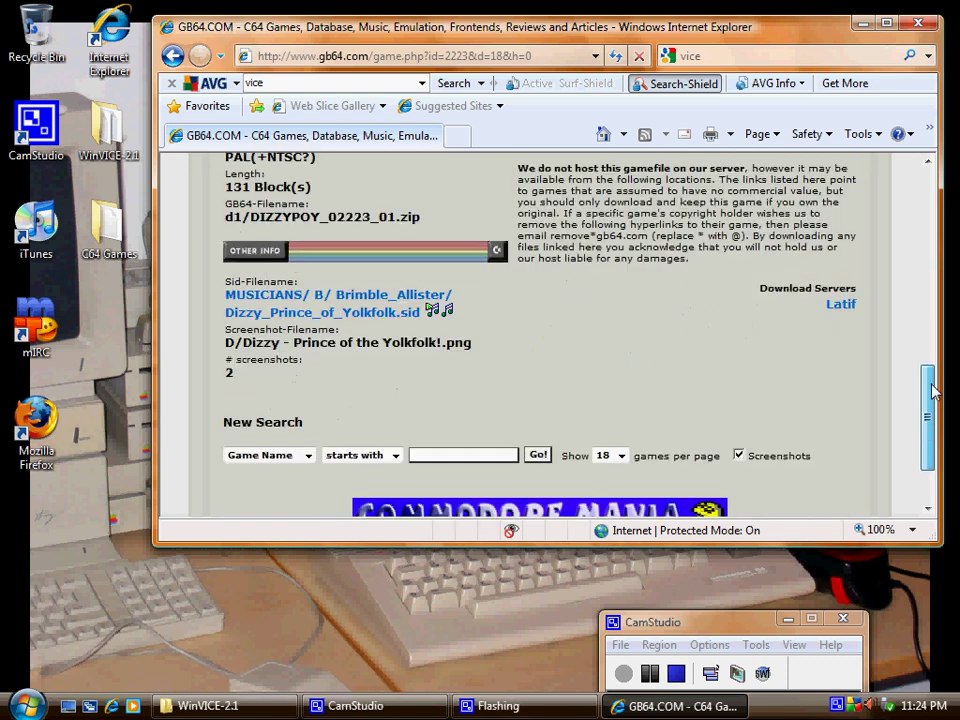
left_click(838, 306)
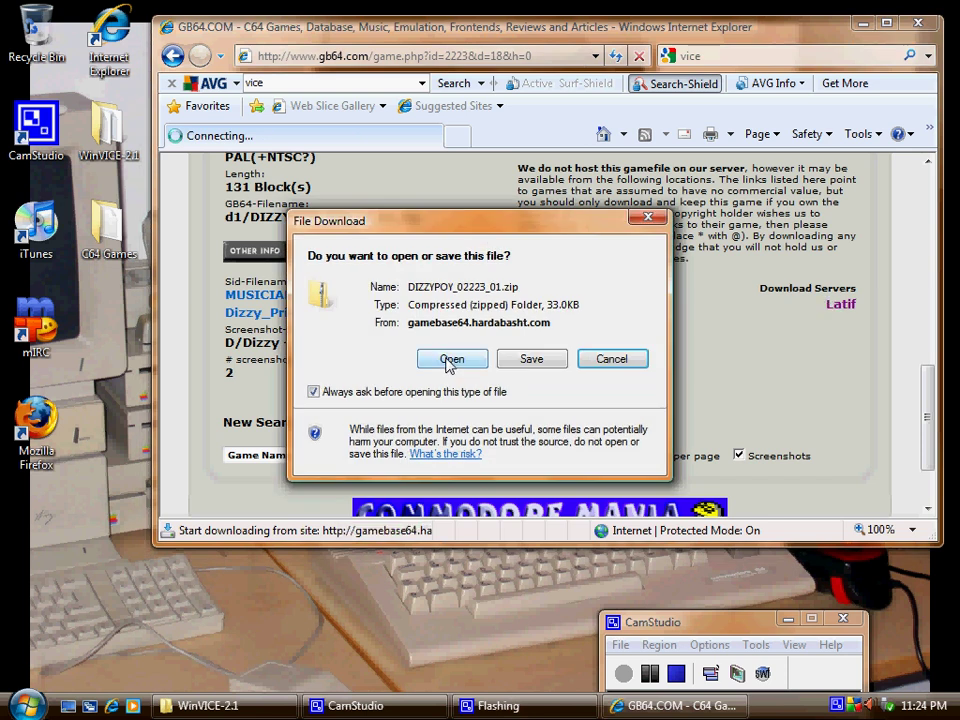
left_click(449, 362)
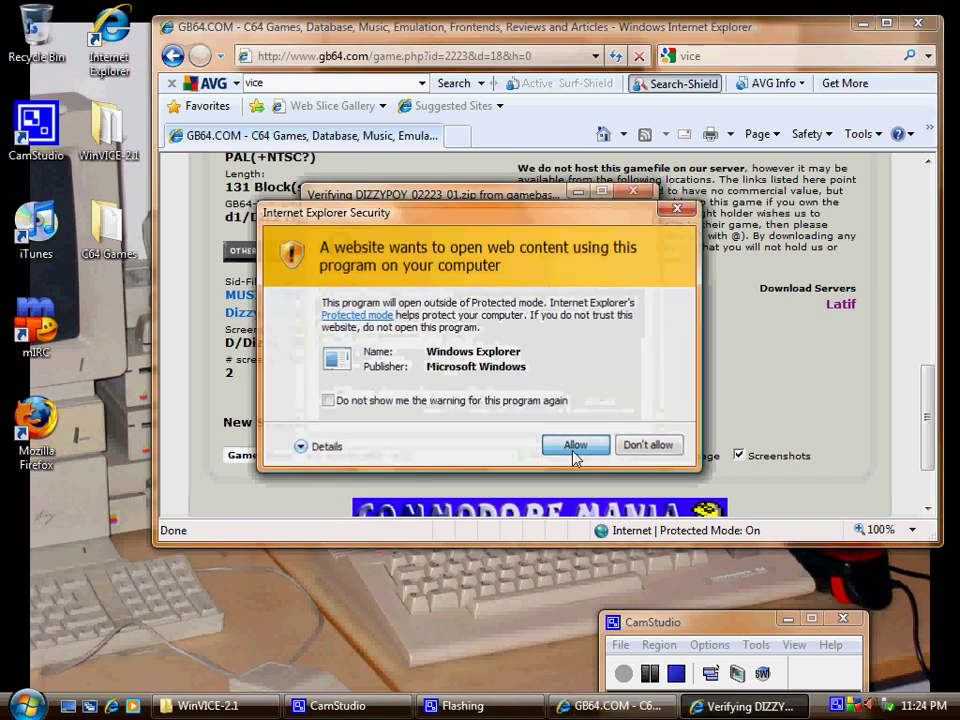
left_click(574, 449)
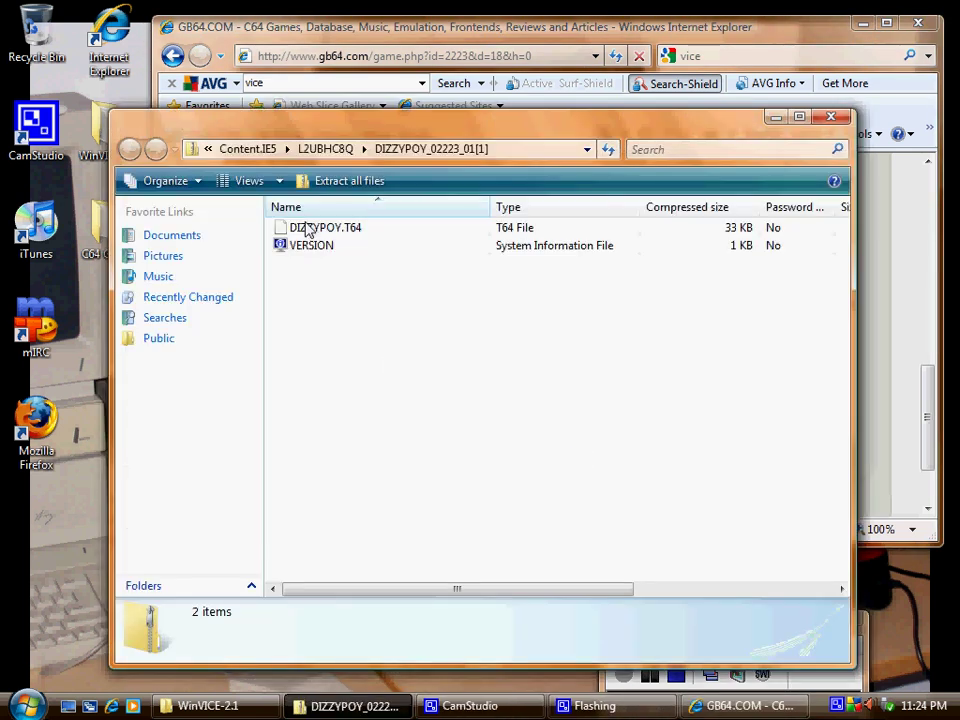
left_click_drag(326, 124, 450, 68)
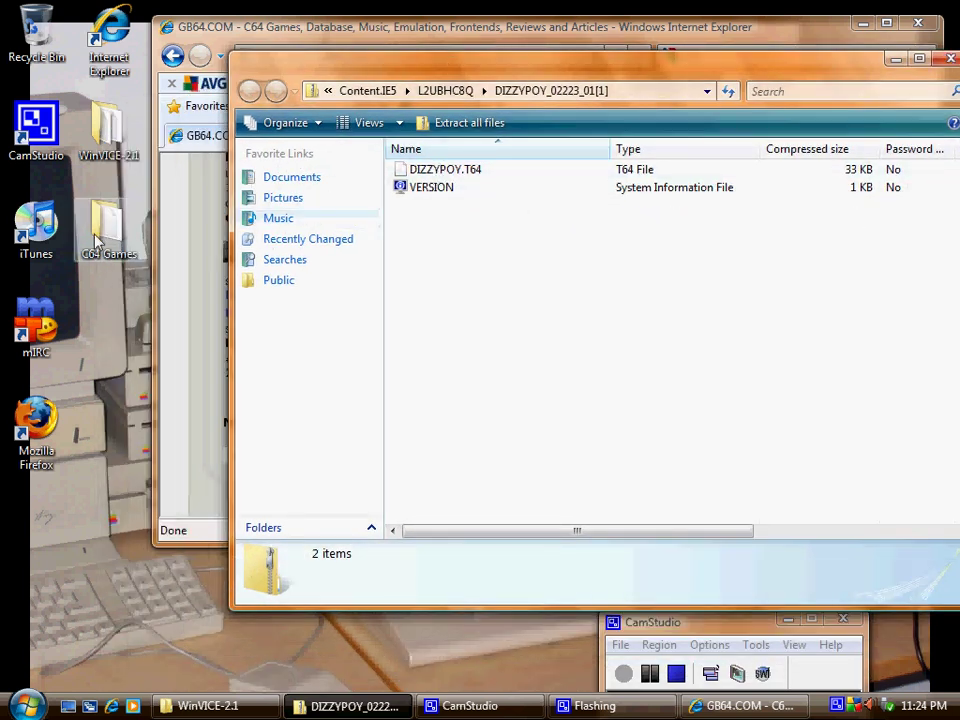
right_click(87, 327)
mouse_move(150, 496)
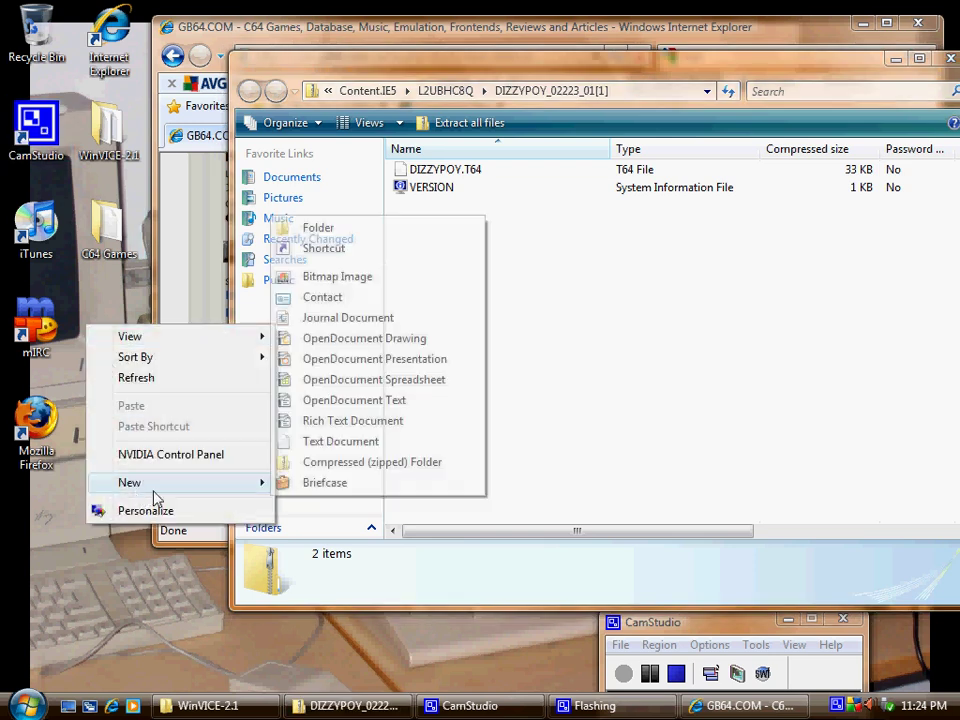
left_click(110, 307)
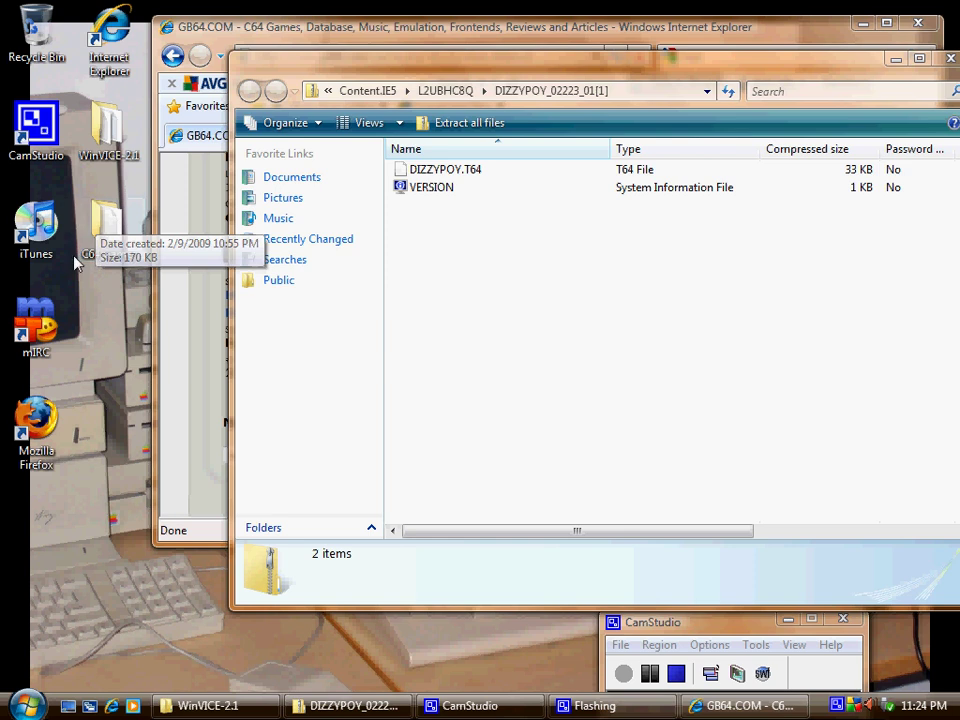
- Copy DIZZYPOY.T64 from the archive into the desktop's C64 Games folder, and open that folder in place of the archive
left_click_drag(437, 174, 103, 237)
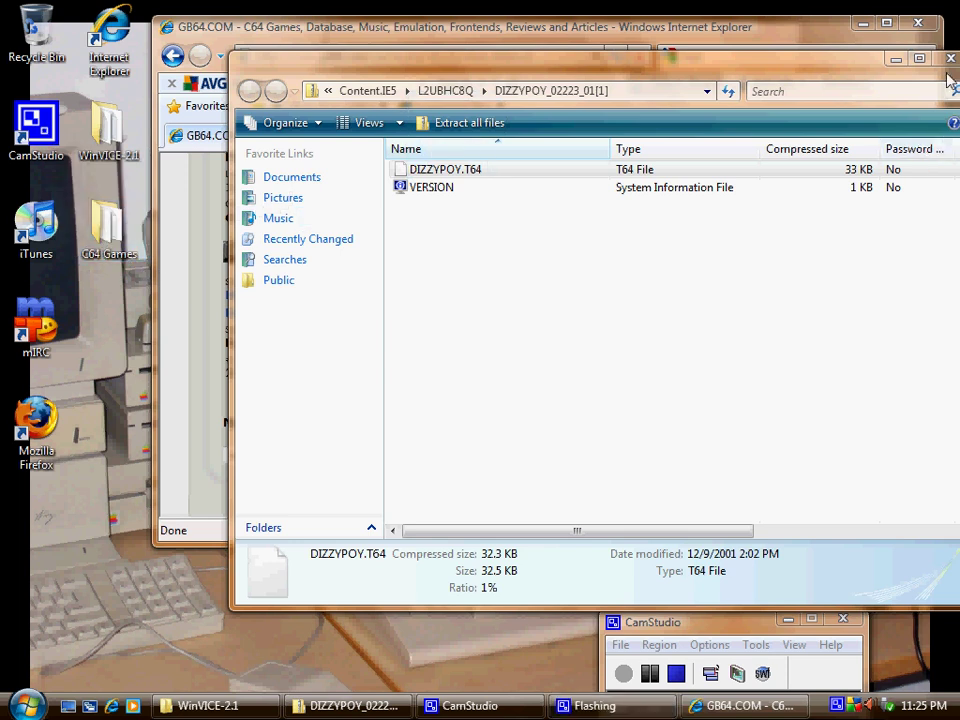
key("alt+F4")
double_click(95, 232)
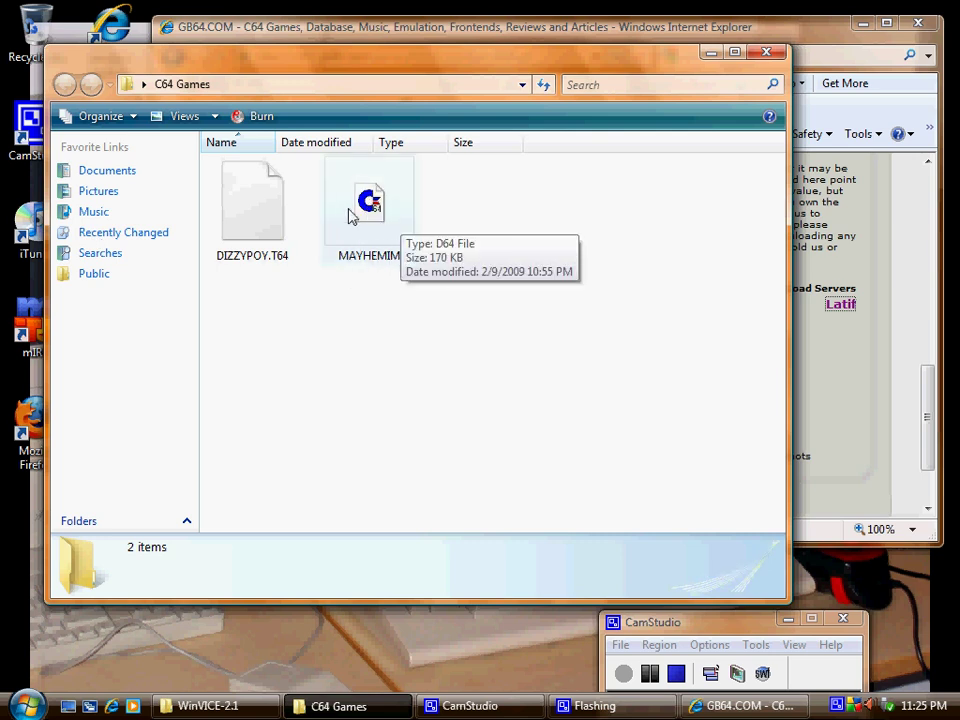
- Compare the file details of MAYHEMIM and DIZZYPOY.T64 in the C64 Games folder
right_click(247, 212)
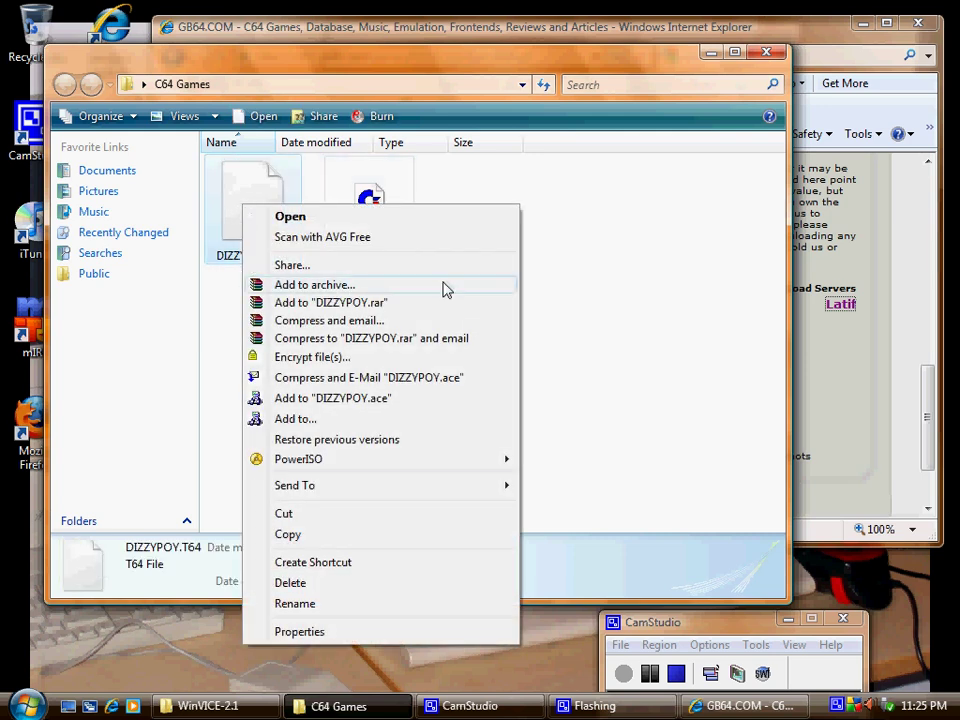
left_click(658, 315)
left_click(387, 233)
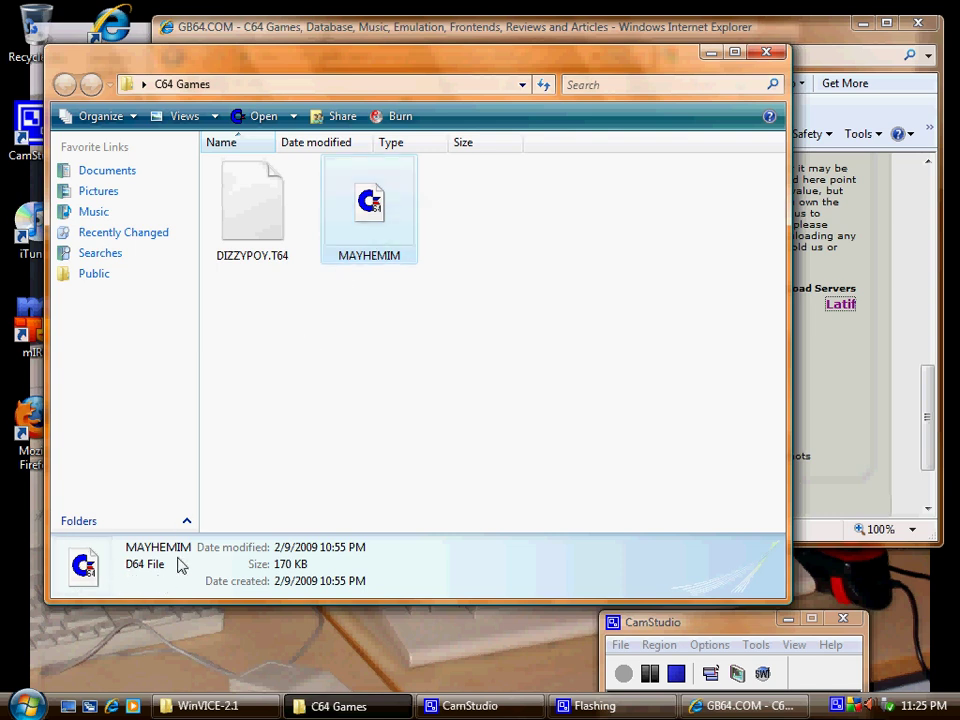
left_click(266, 209)
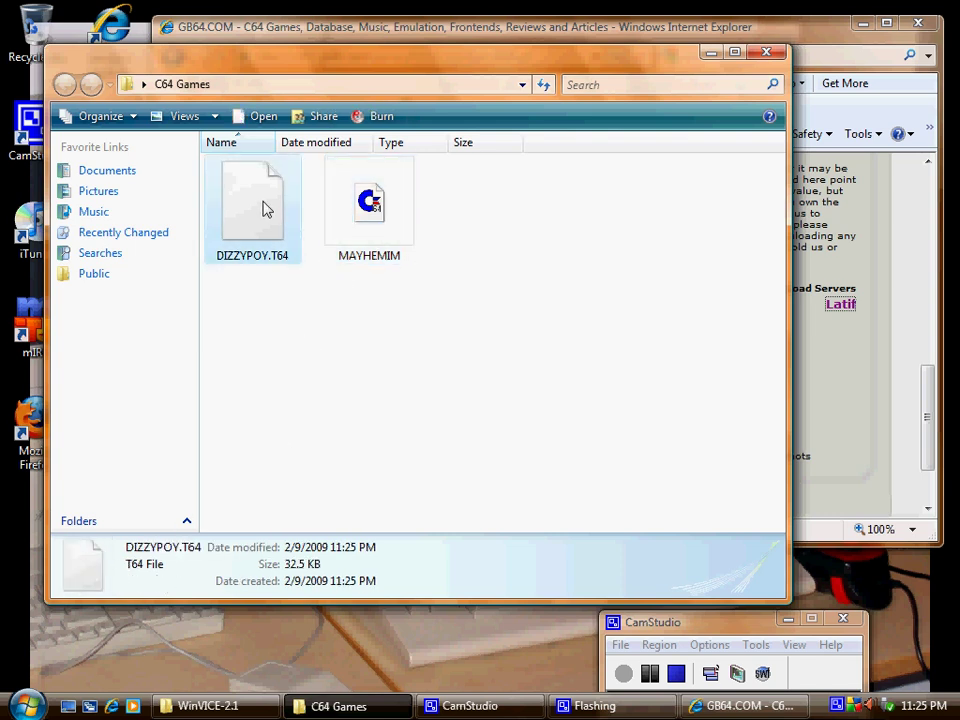
- Open DIZZYPOY.T64 with the installed Vice C64 Emulator, always using that program for this kind of file
right_click(264, 203)
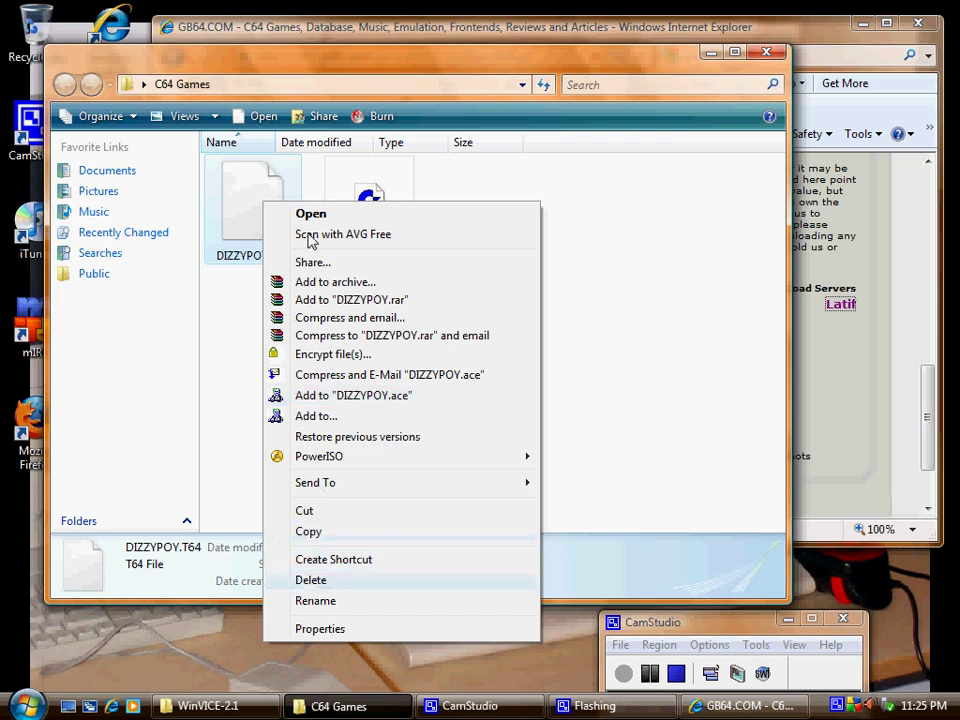
left_click(311, 214)
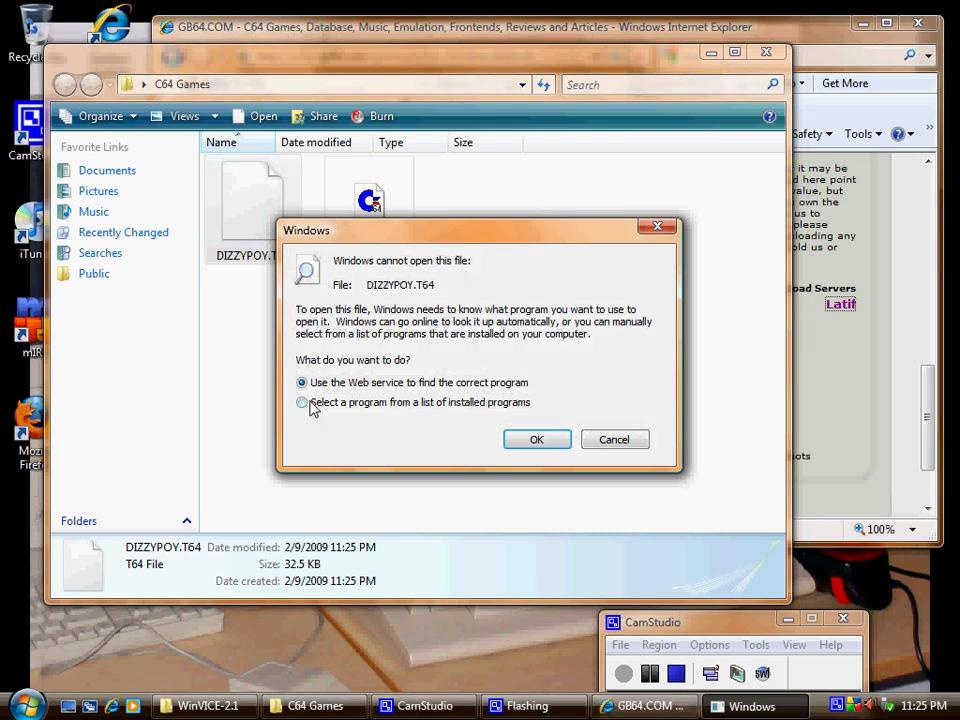
left_click(306, 403)
left_click(552, 441)
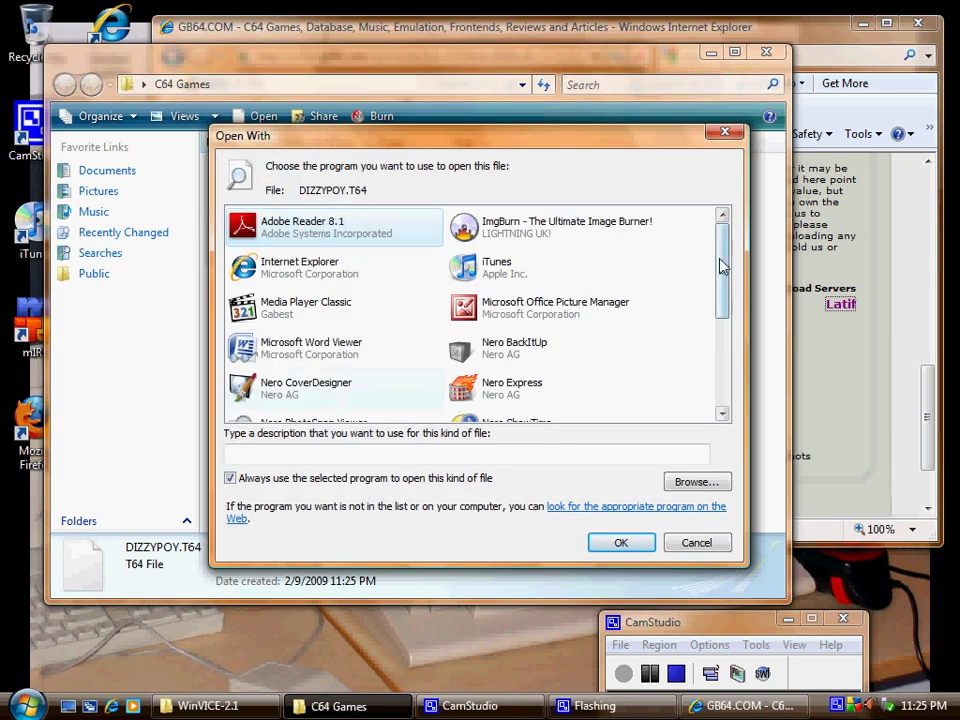
left_click_drag(722, 268, 733, 360)
left_click(499, 322)
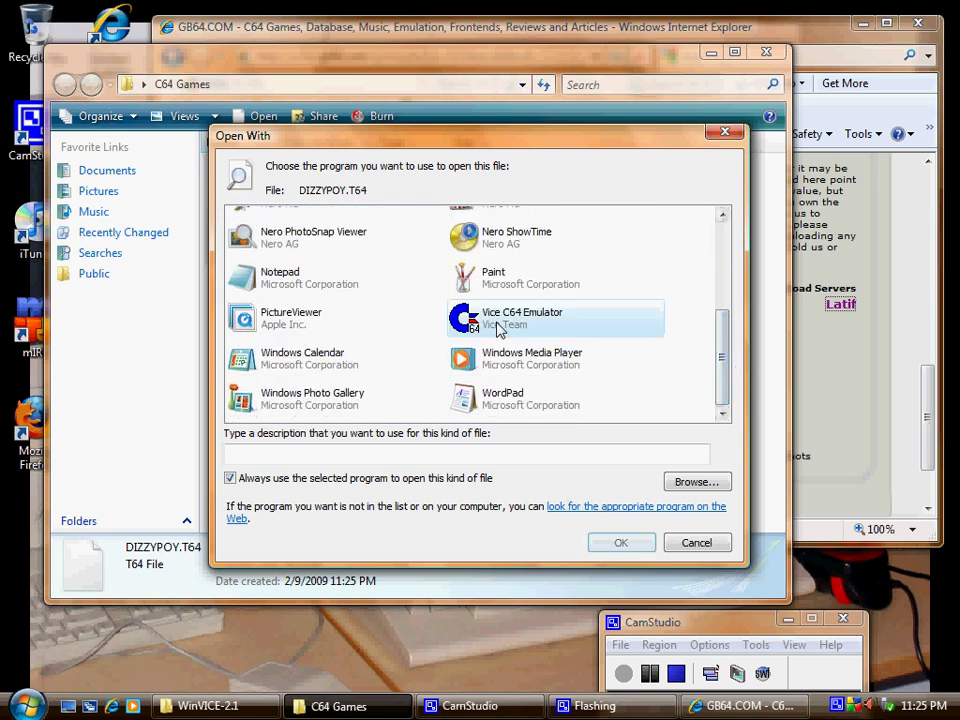
left_click(610, 548)
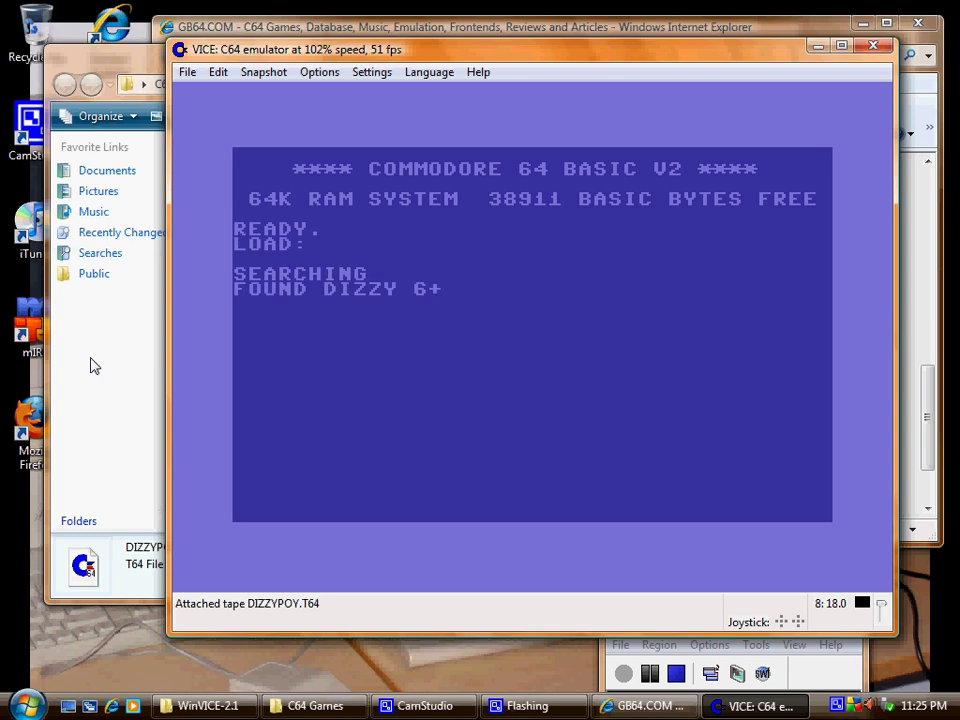
- Move the C64 Games window clear of the desktop icons, return to the emulator, and enable Warp mode to speed up the tape loading
left_click_drag(88, 68, 281, 203)
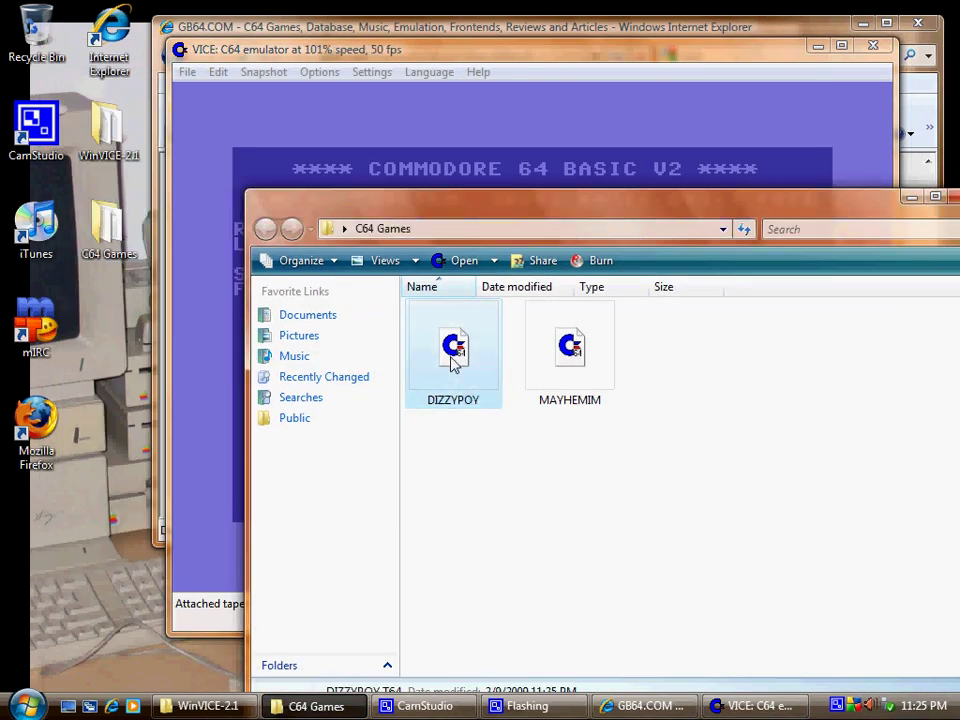
left_click_drag(454, 364, 533, 132)
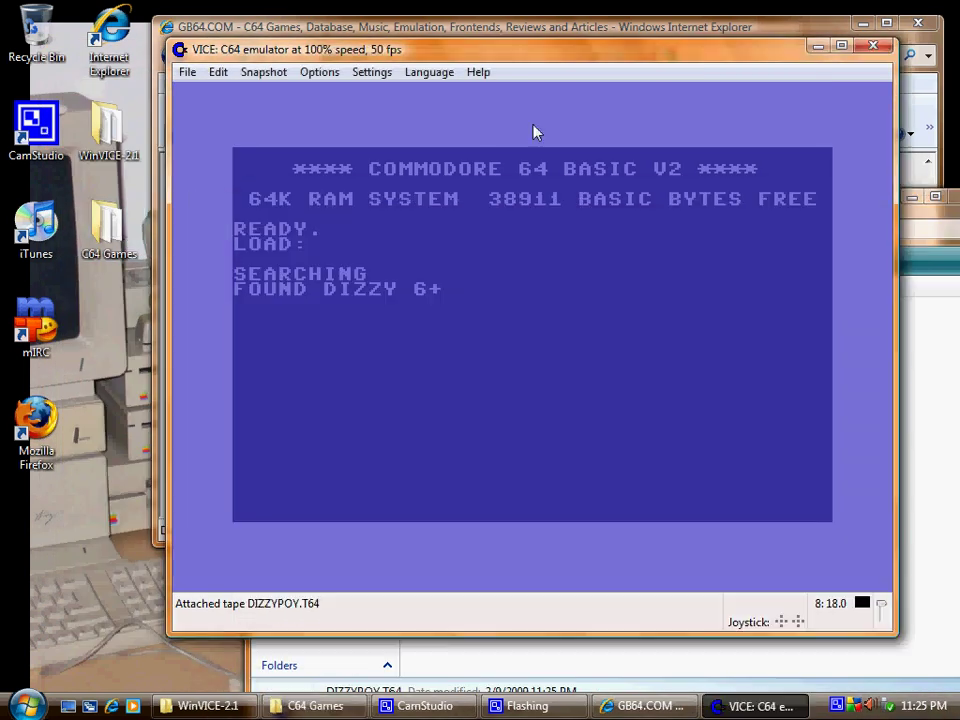
left_click(320, 72)
left_click(348, 138)
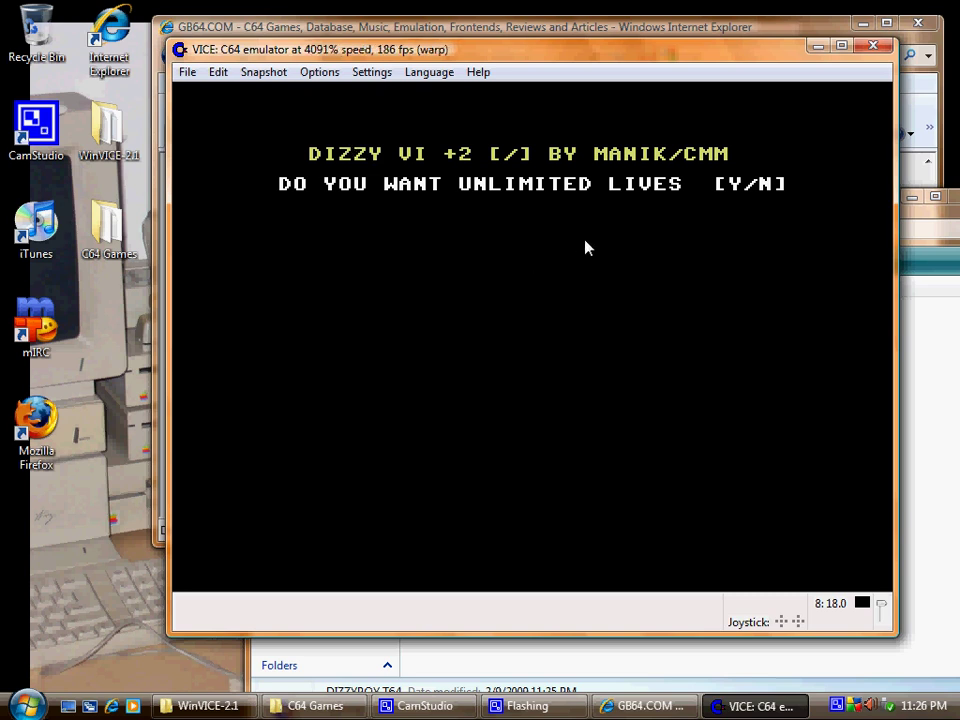
- Answer yes to the Dizzy trainer questions, including unlimited lives, and return the emulator from Warp mode to normal speed
left_click(320, 72)
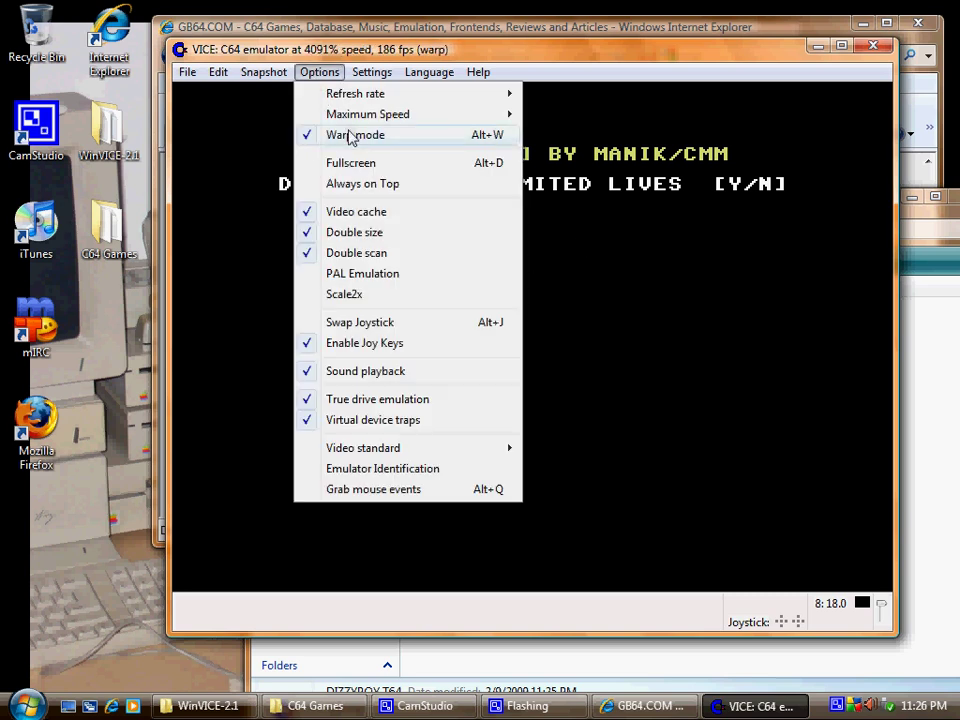
left_click(350, 136)
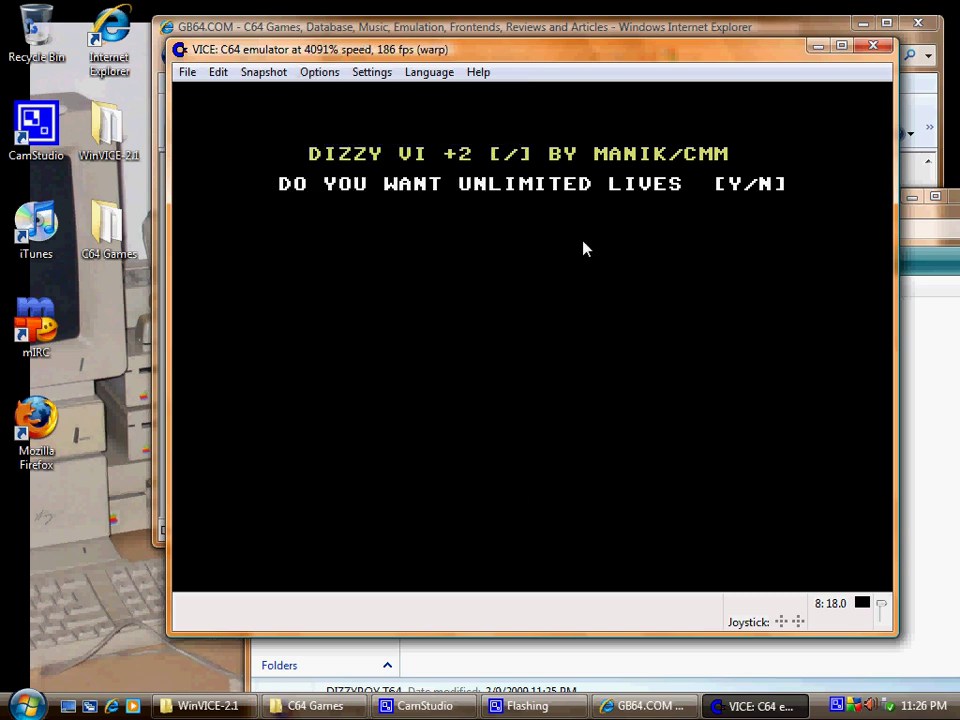
key("y")
key("y")
key("alt+w")
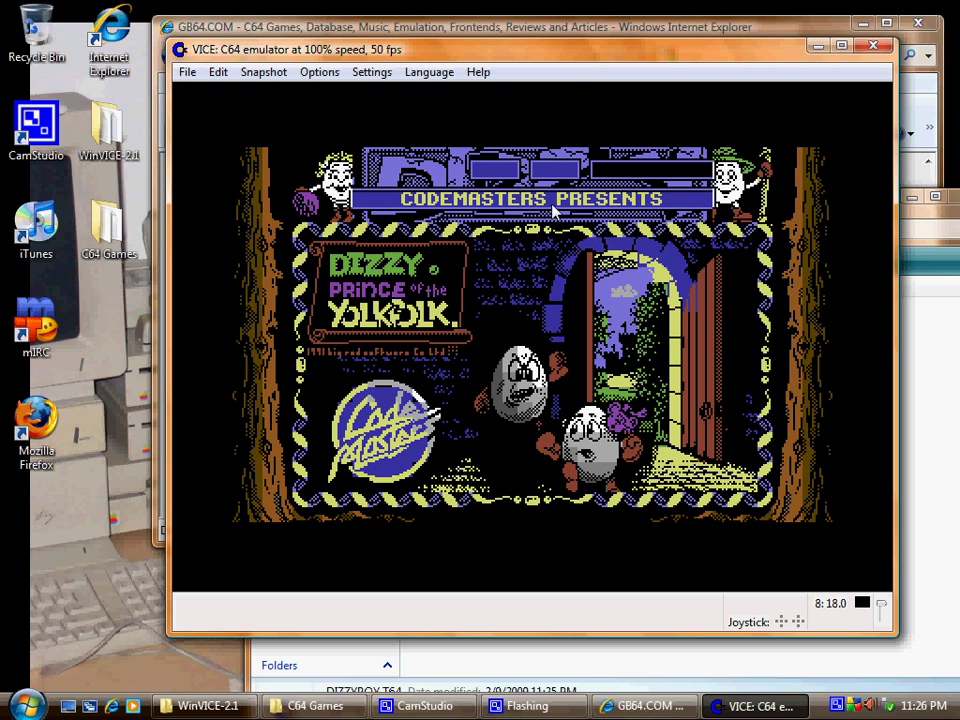
- Switch Warp mode on and back off at the Dizzy title screen
left_click(319, 71)
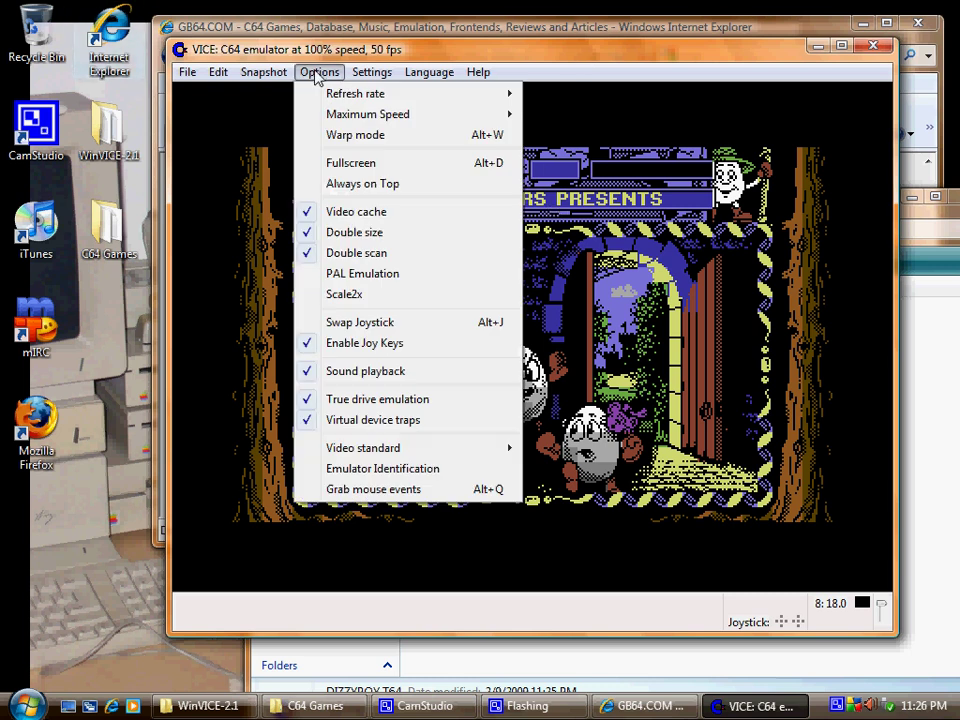
left_click(355, 135)
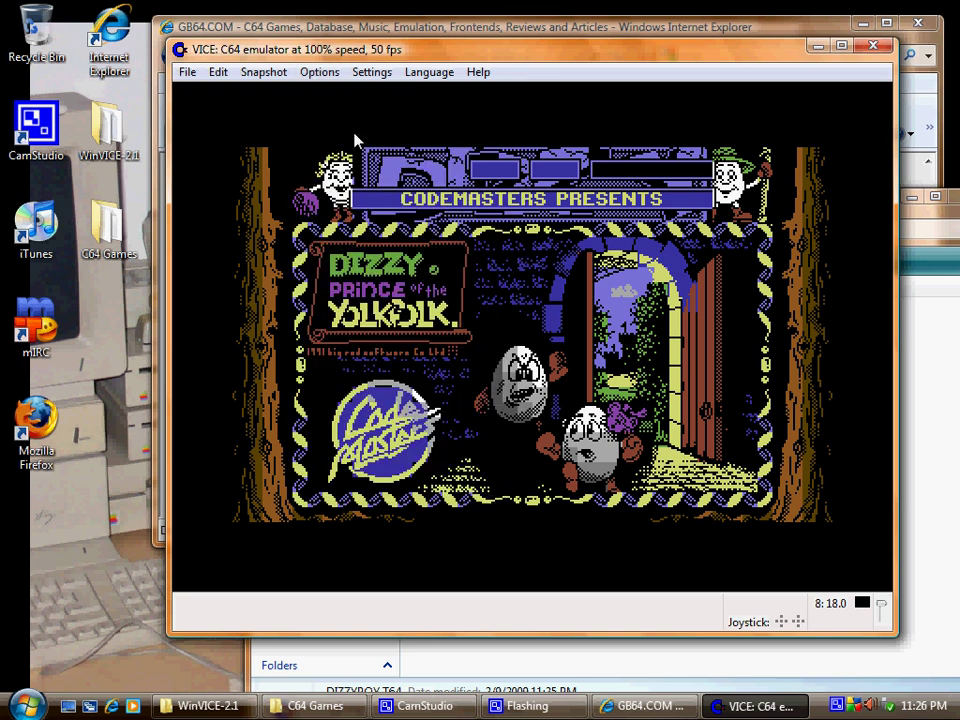
left_click(318, 71)
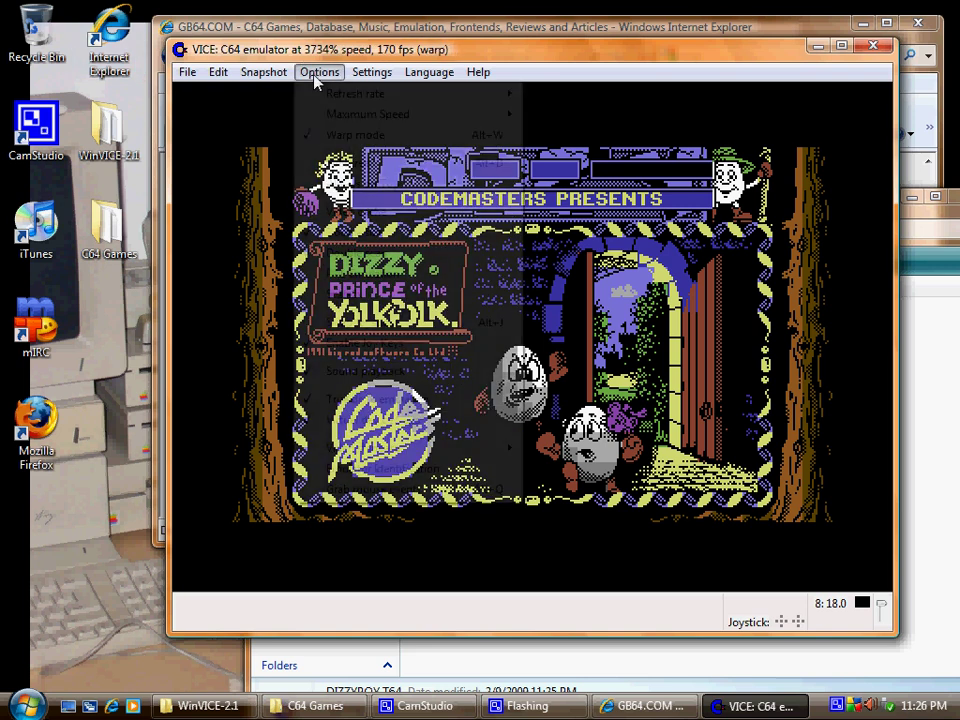
left_click(376, 136)
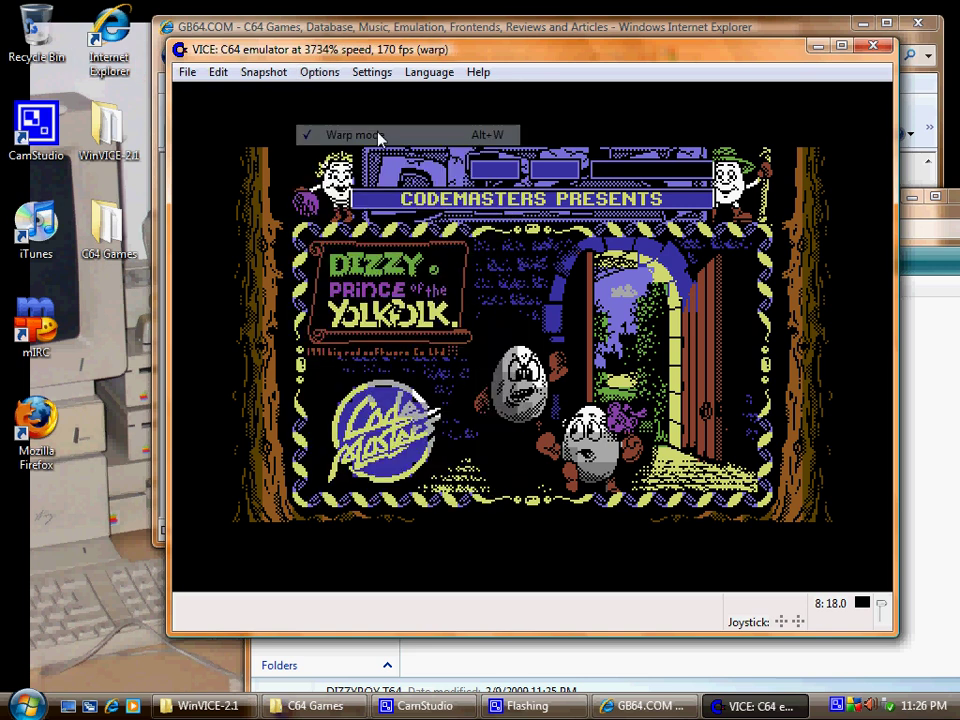
- Exit the emulator, confirming the loss of the emulated RAM, and launch MAYHEMIM from the C64 Games folder
left_click(873, 52)
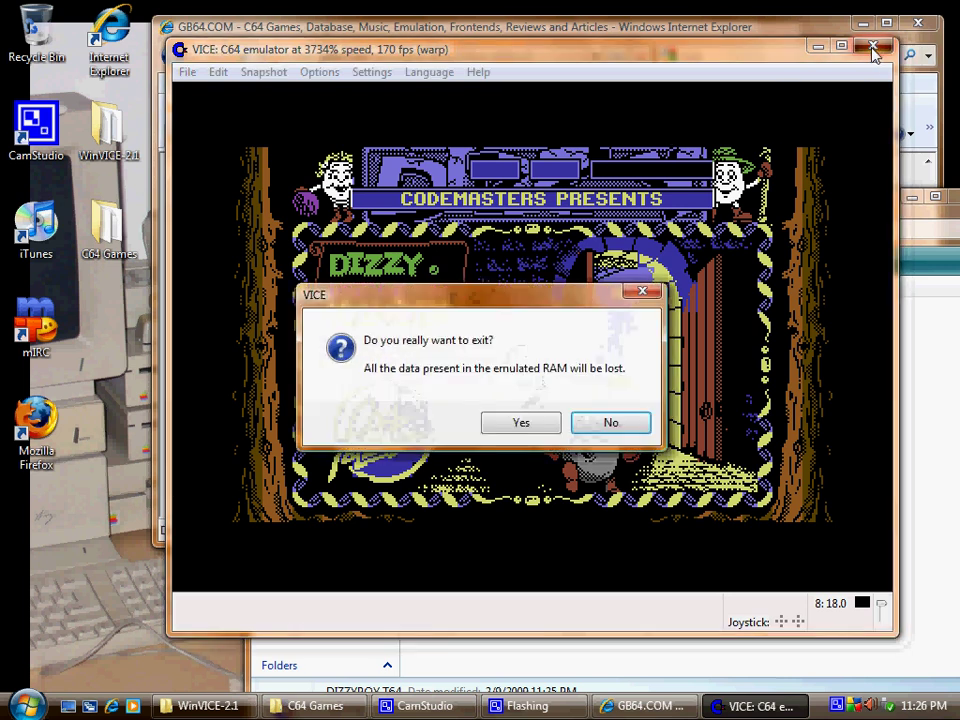
left_click(519, 424)
double_click(564, 360)
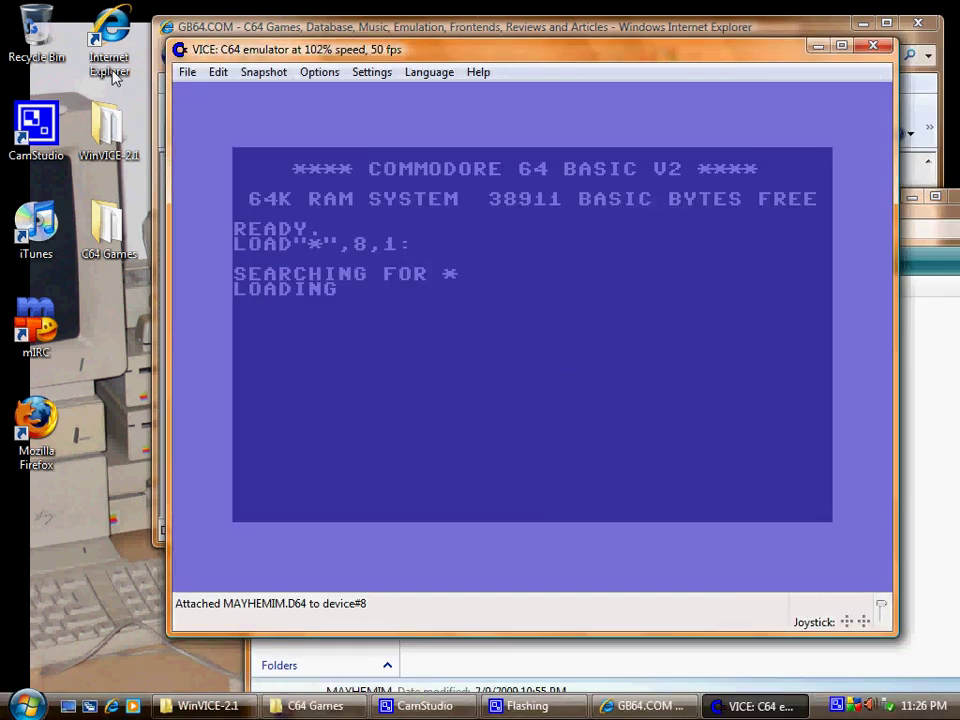
- Examine the image contents of MAYHEMIM in the Autostart disk/tape image dialog, and close the dialog without attaching anything
left_click(188, 74)
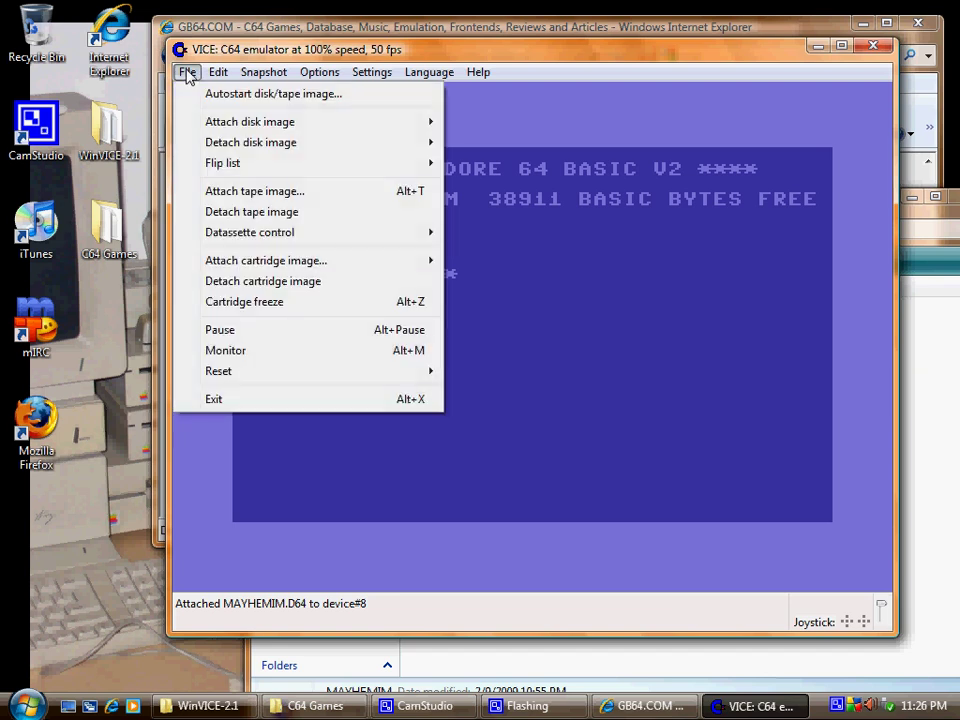
left_click(230, 95)
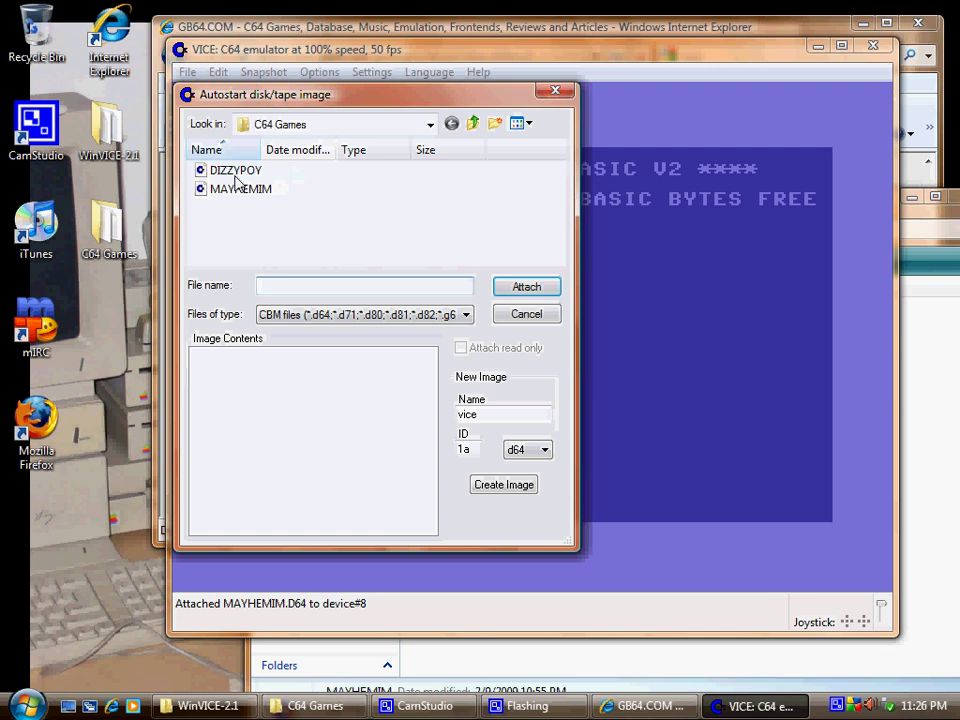
left_click(236, 190)
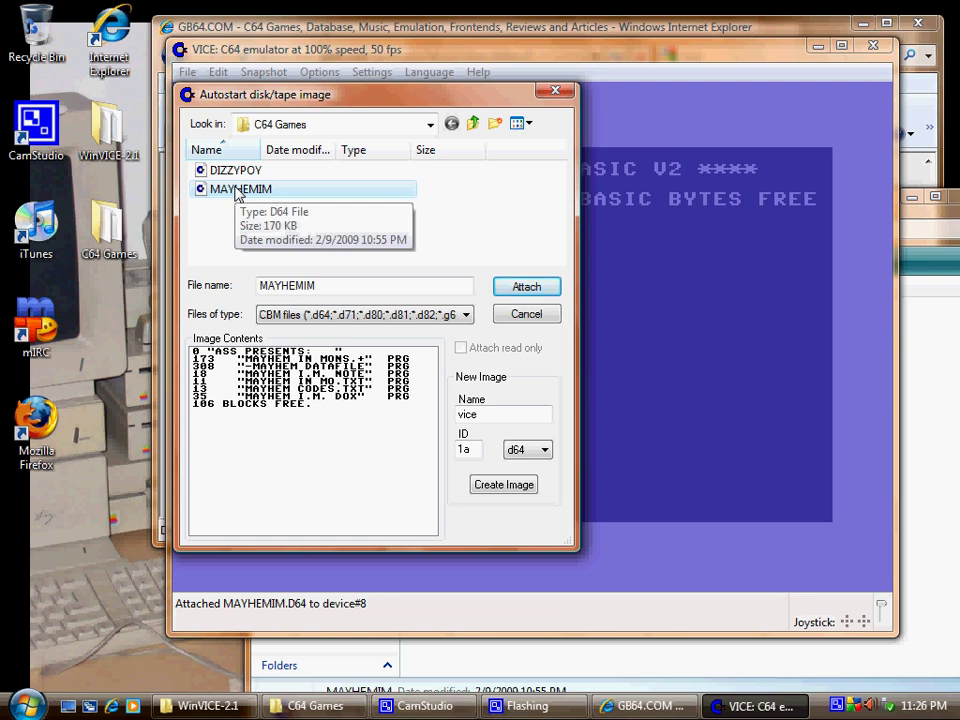
left_click(555, 93)
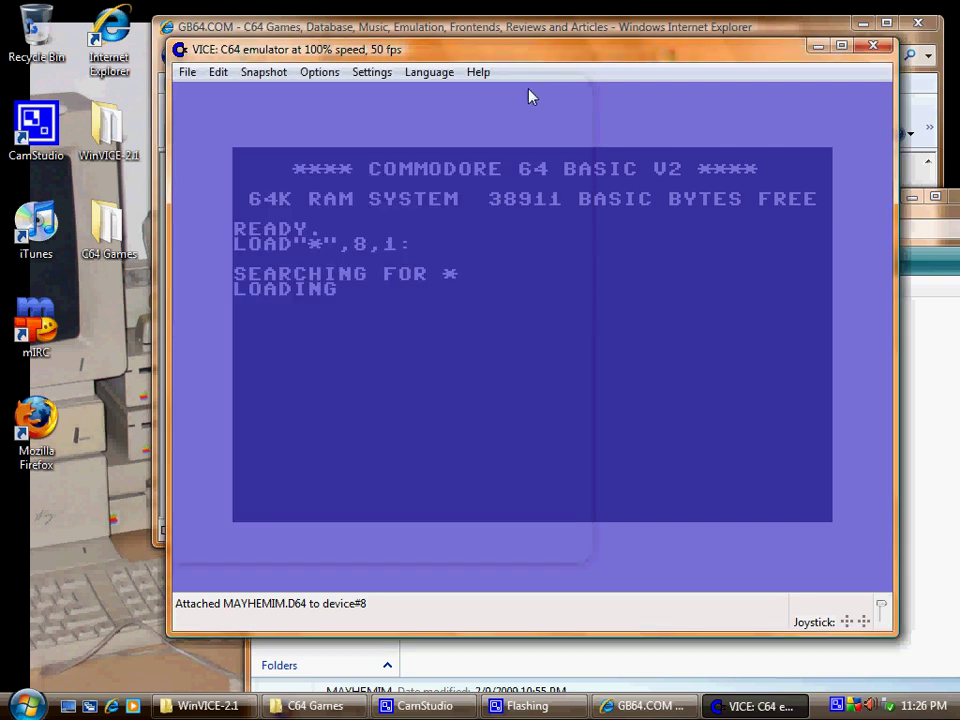
- Toggle Warp mode to speed MAYHEMIM through its loading and intro, and continue past the "Intro or Game" prompt to the trainer options
left_click(320, 72)
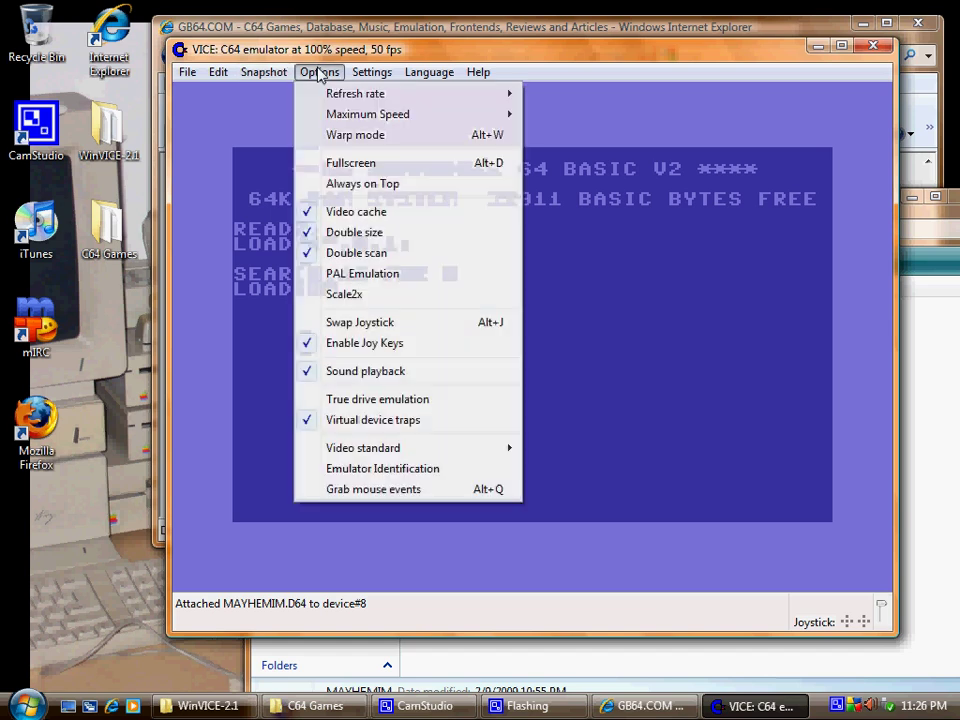
left_click(342, 140)
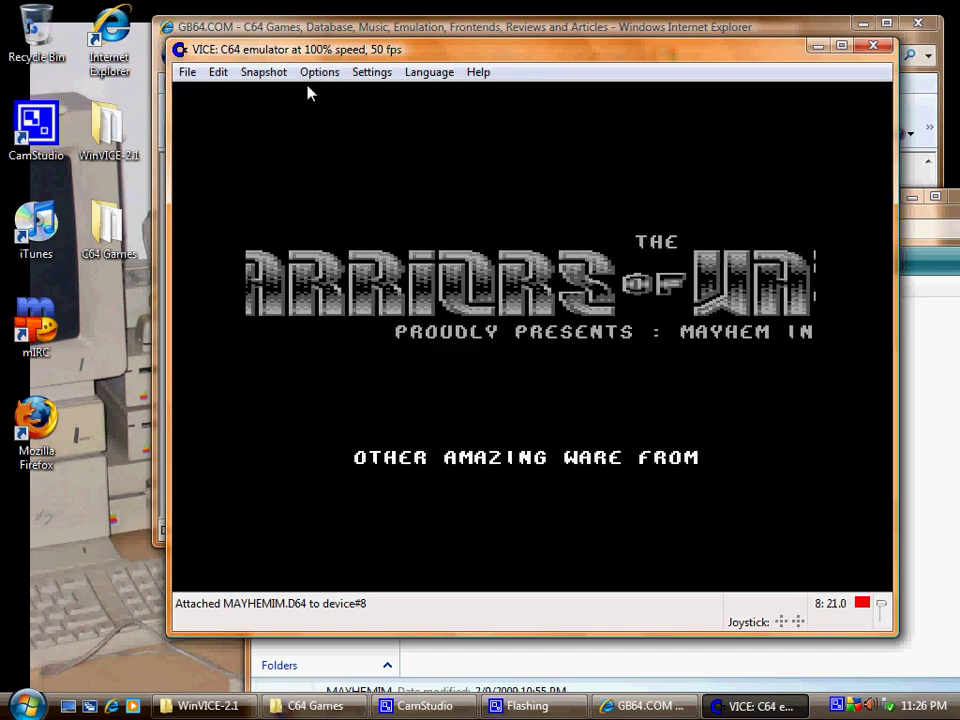
left_click(318, 74)
left_click(350, 134)
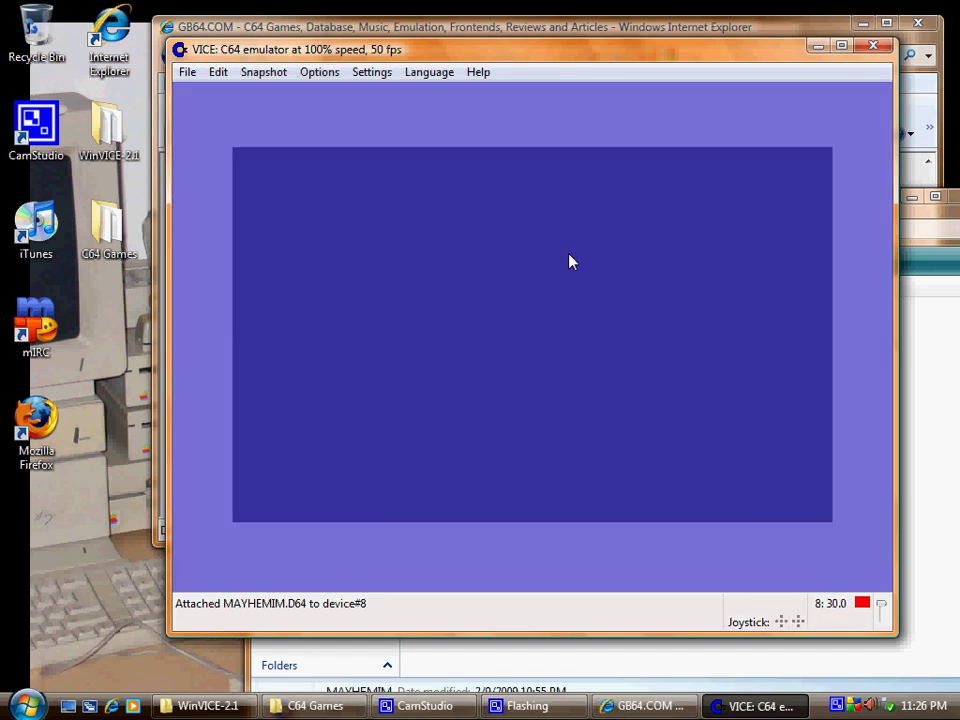
key("alt+w")
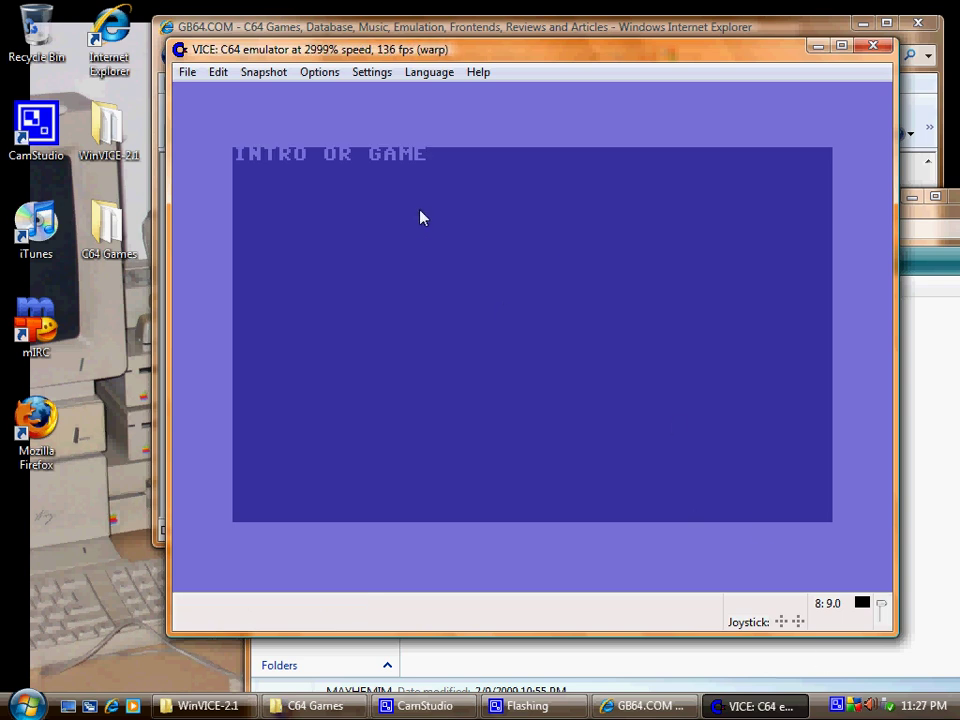
key("space")
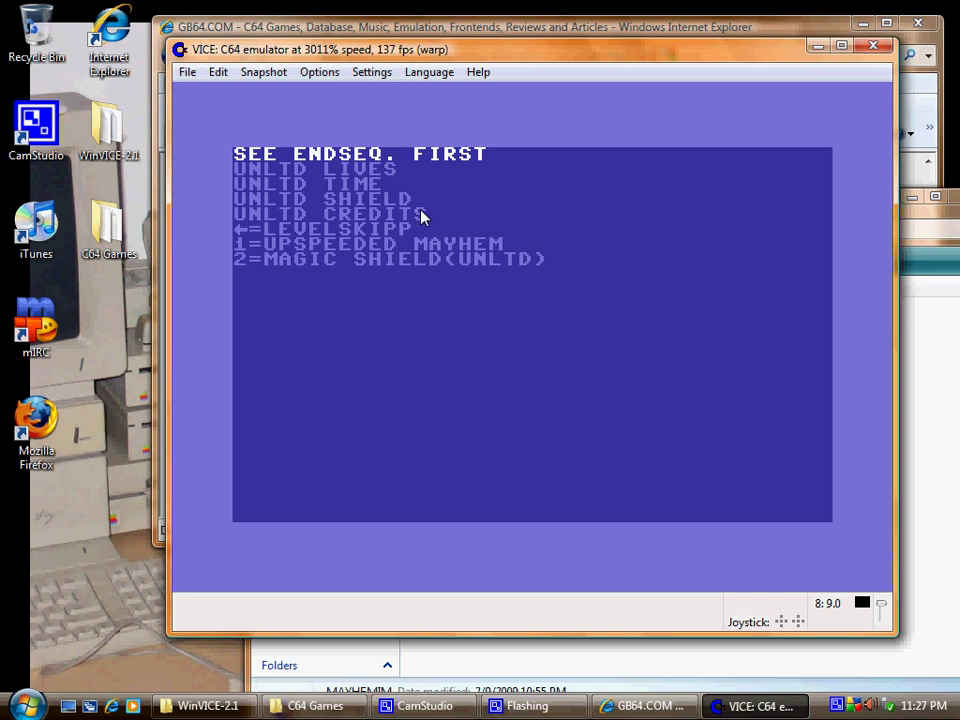
- Answer yes to the Mayhem trainer options and turn Warp mode off at the game's title screen
key("y")
key("y")
key("y")
key("y")
key("y")
key("y")
key("y")
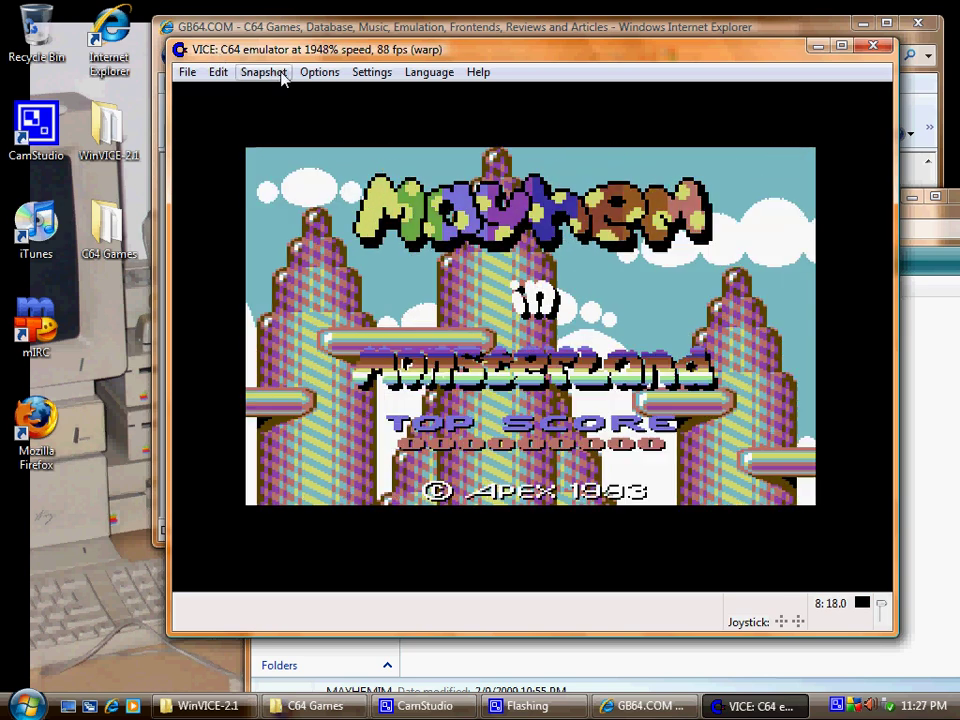
left_click(319, 72)
left_click(345, 137)
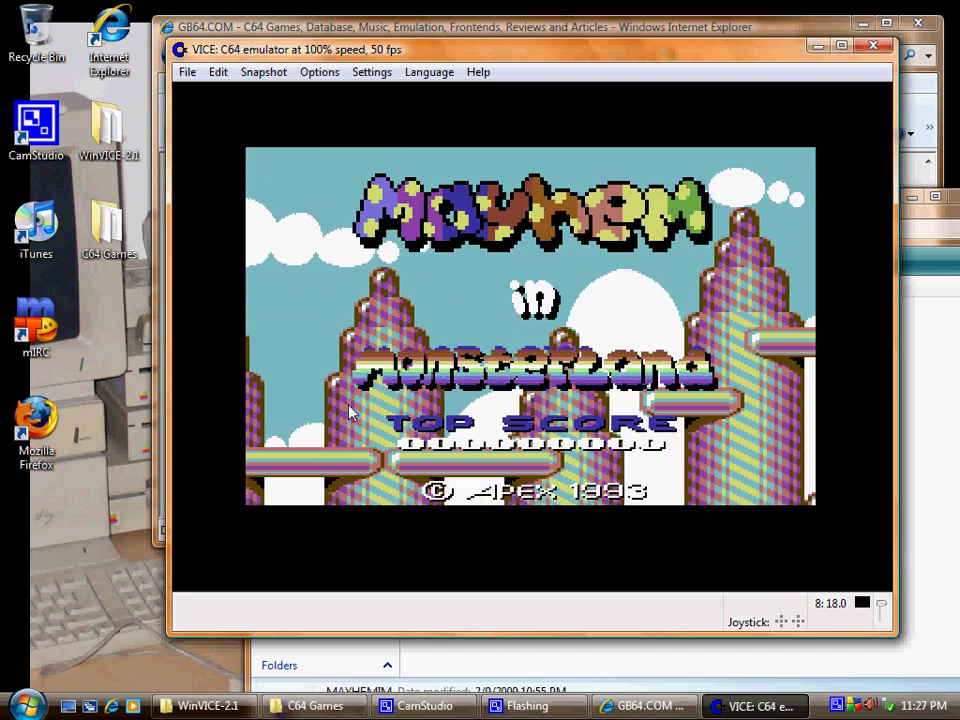
- Assign the Logitech(R) Precision(TM) gamepad as the joystick in port #2 and accept the joystick settings
left_click(380, 74)
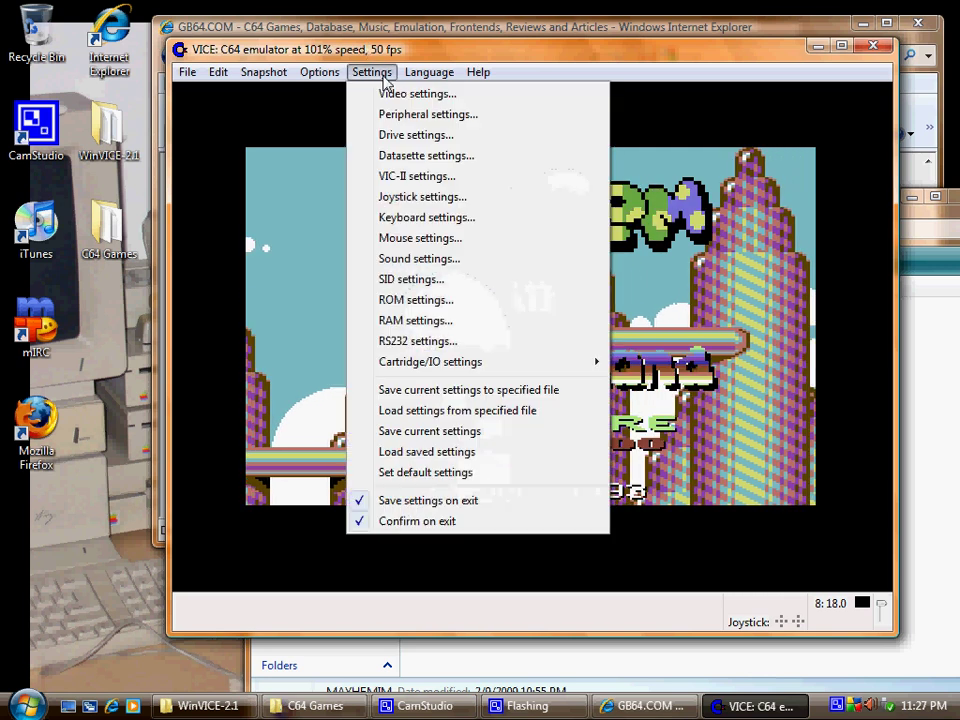
left_click(400, 197)
left_click(405, 142)
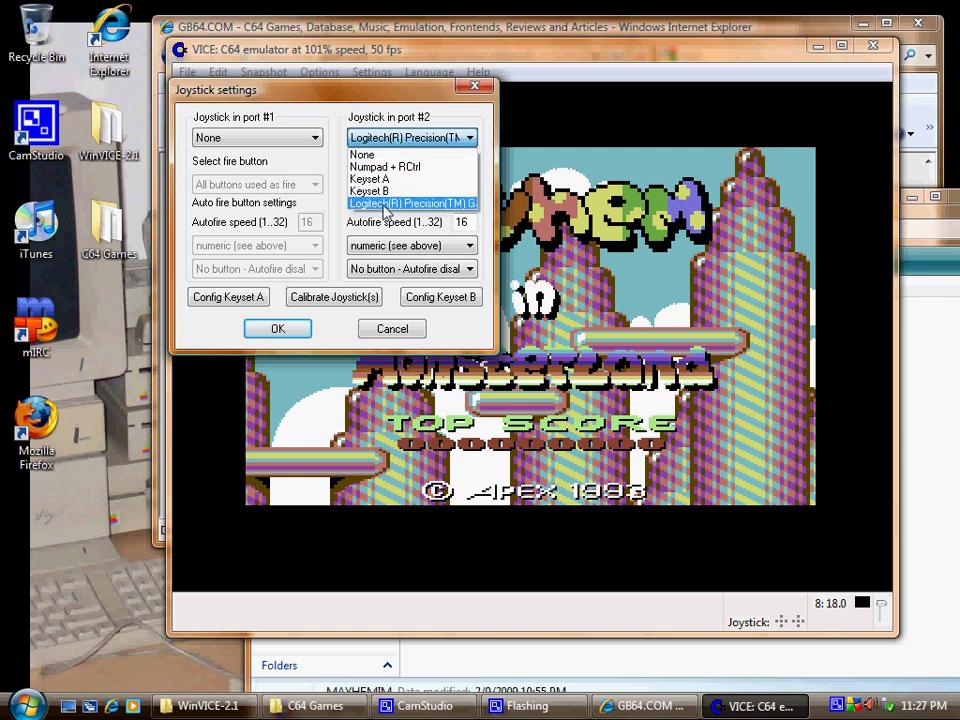
left_click(385, 204)
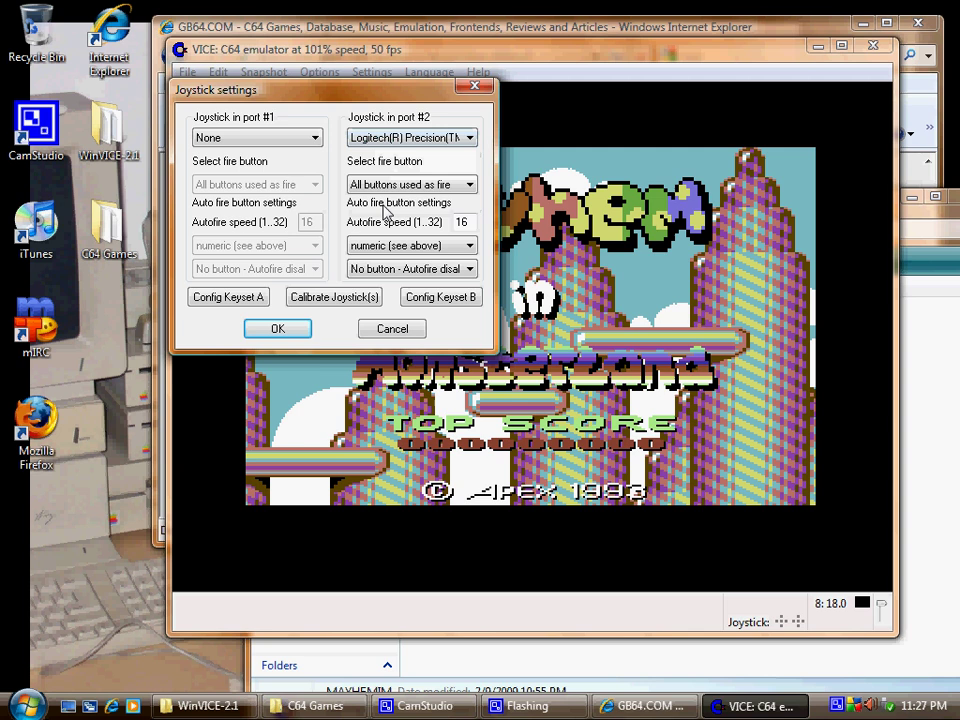
left_click(293, 331)
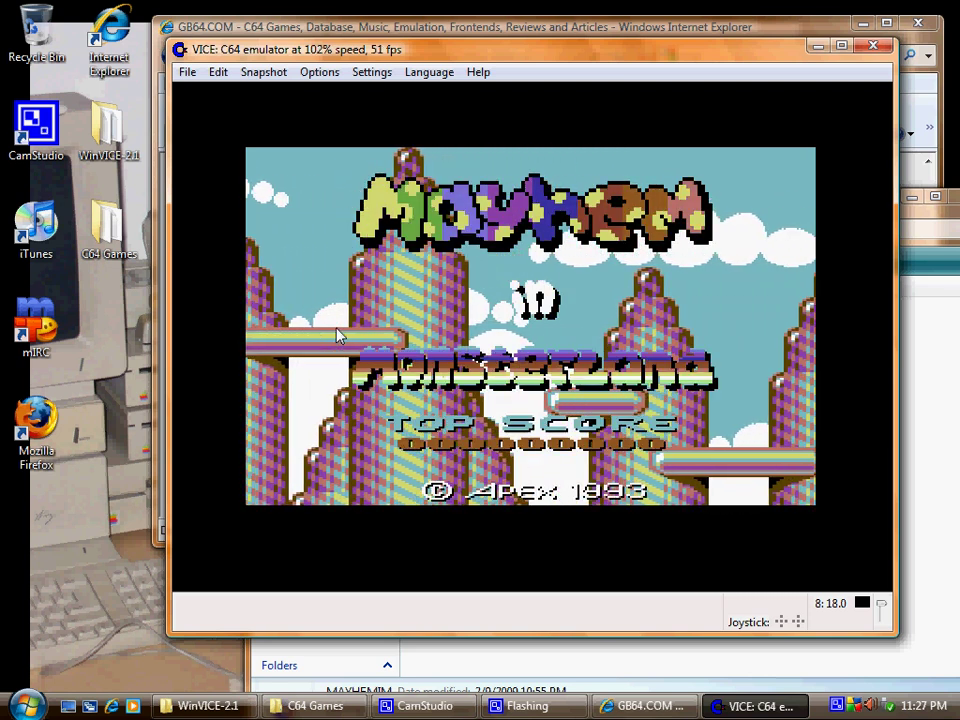
- Start Mayhem in Monsterland and run the dinosaur rightward through the first level, jumping along the way
key("KP_0")
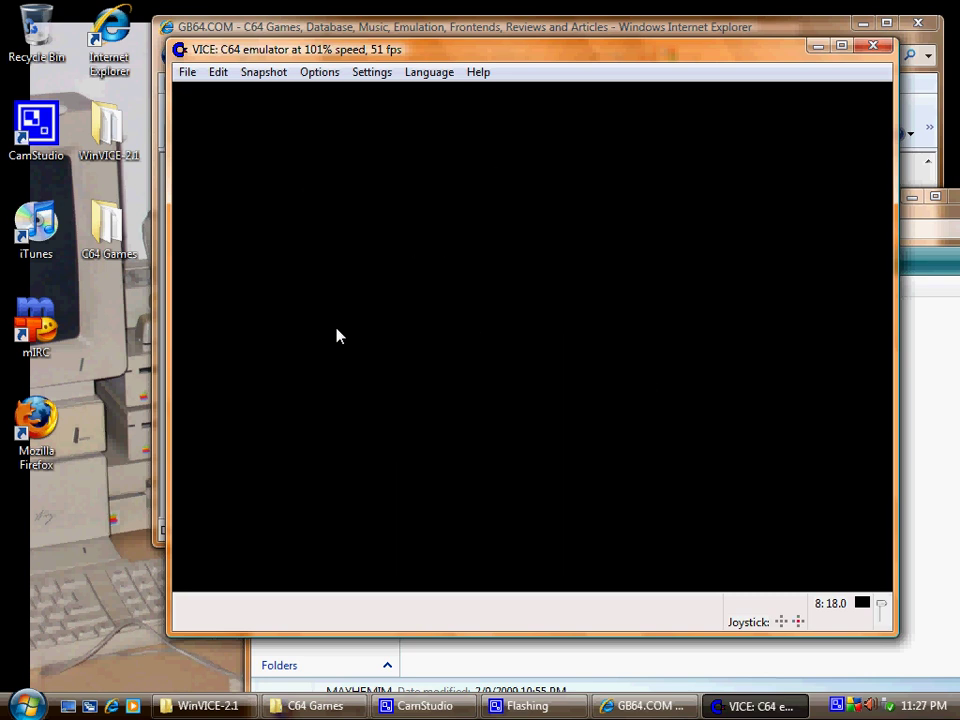
key("KP_0")
key("KP_6")
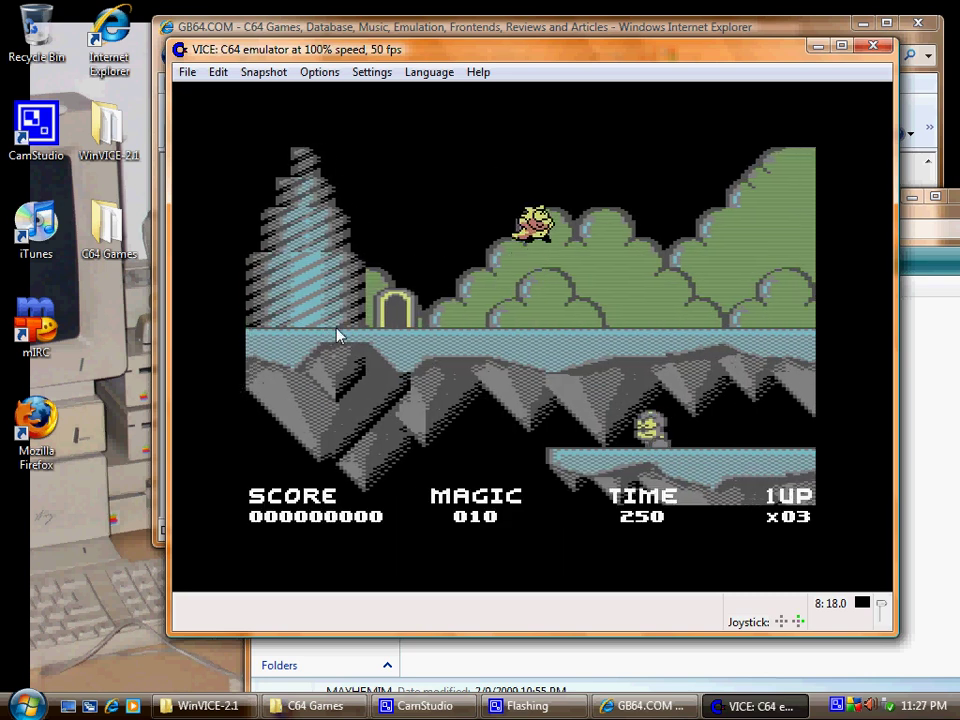
key("KP_0")
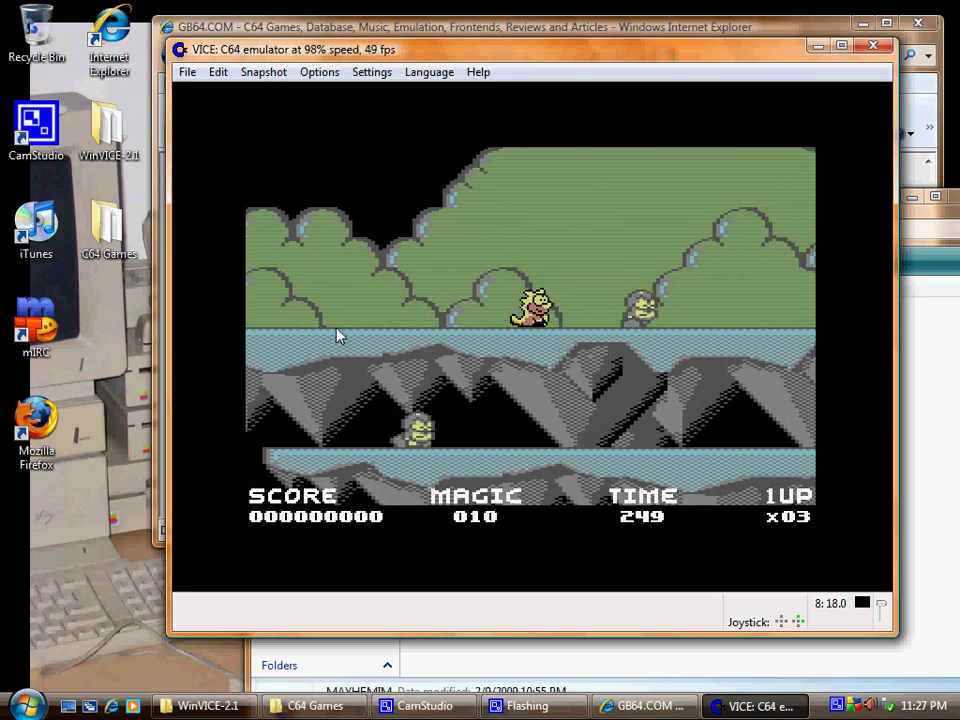
- Run the dinosaur rightward past the monsters and over the sloped hill, jumping up onto the raised block platform
key("KP_0")
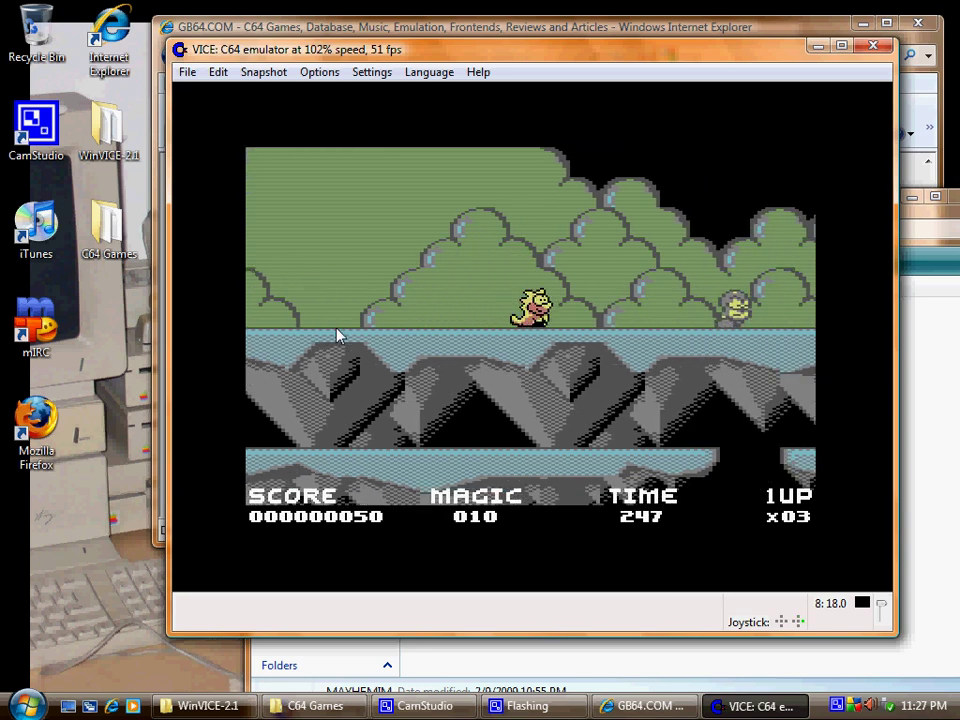
key("KP_0")
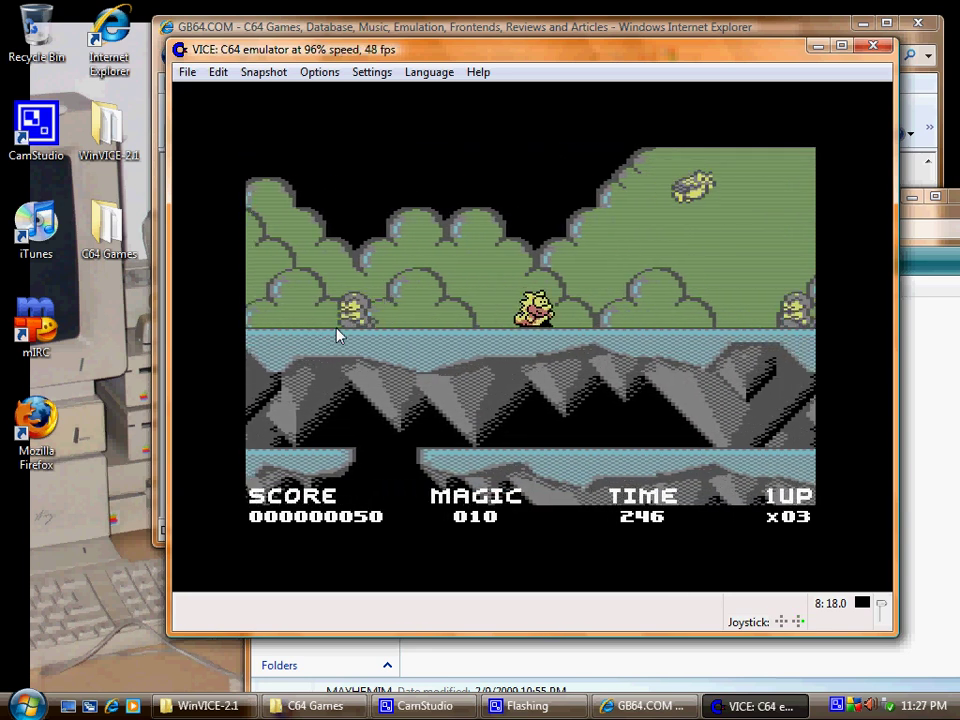
key("KP_0")
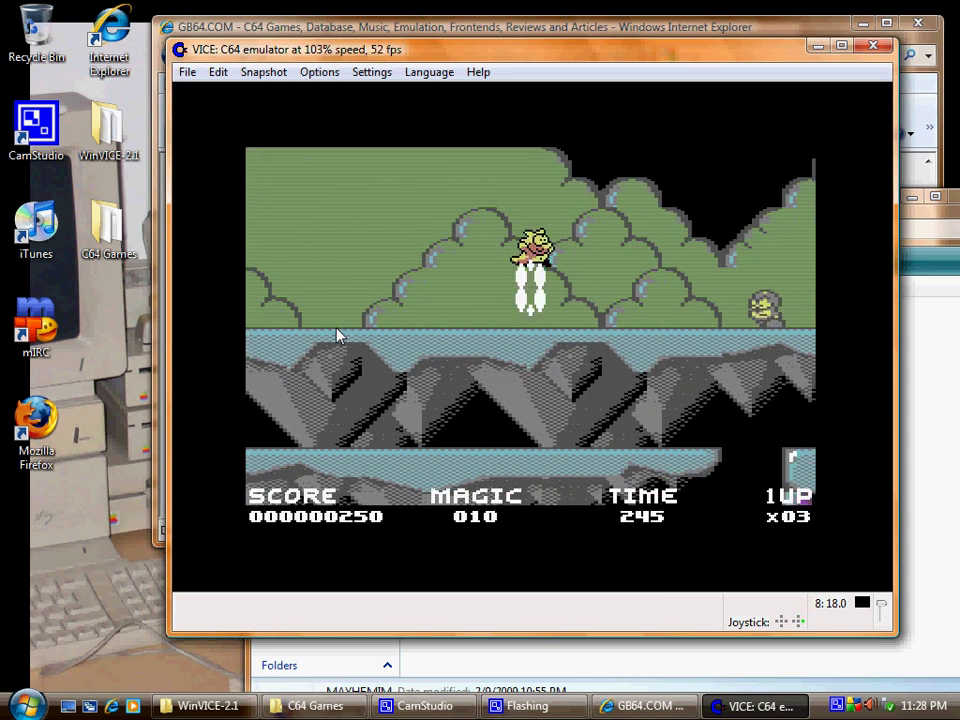
key("KP_0")
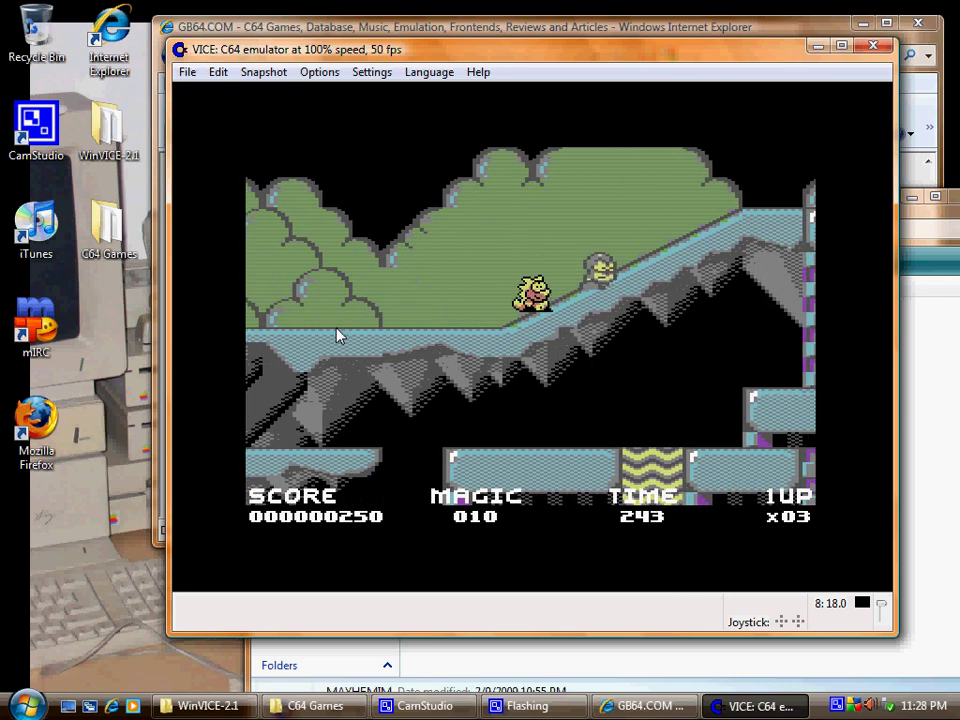
key("KP_0")
key("KP_0")
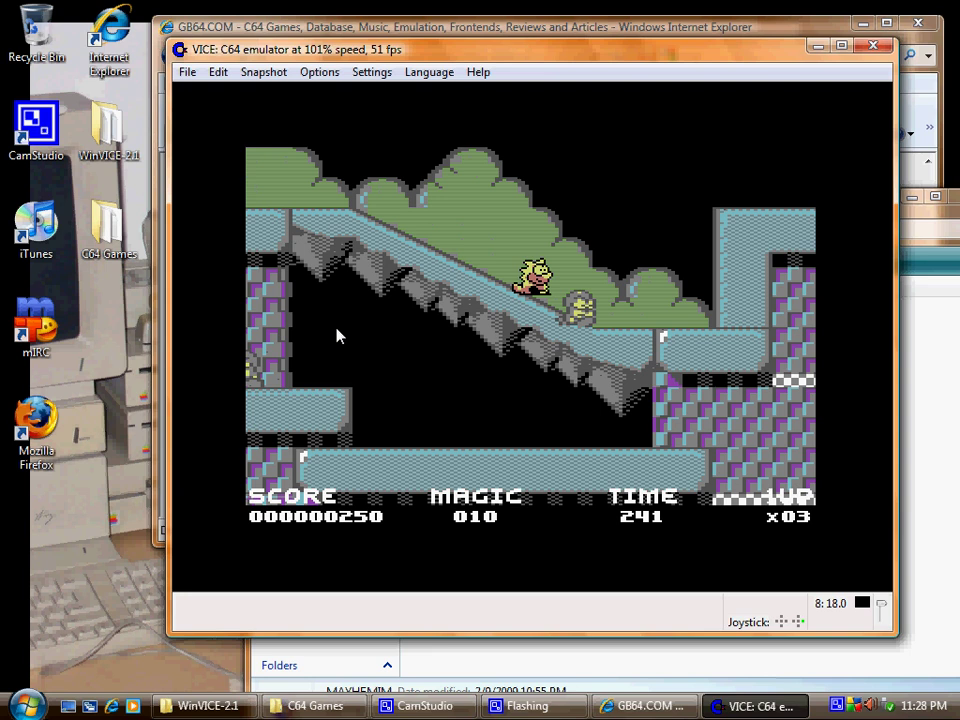
key("KP_0")
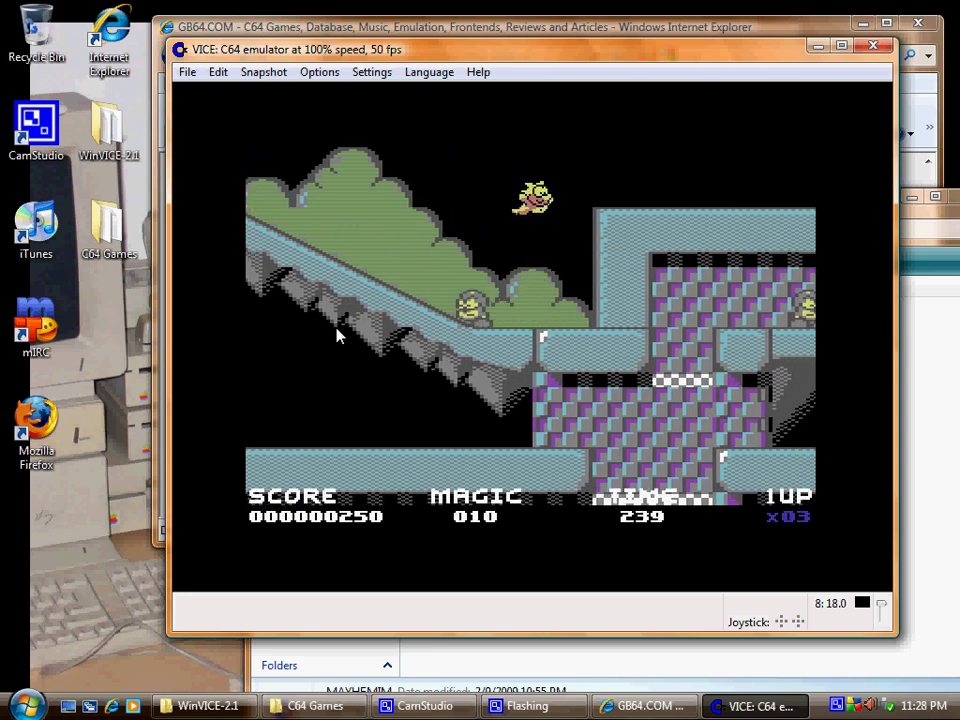
key("KP_0")
key("KP_0")
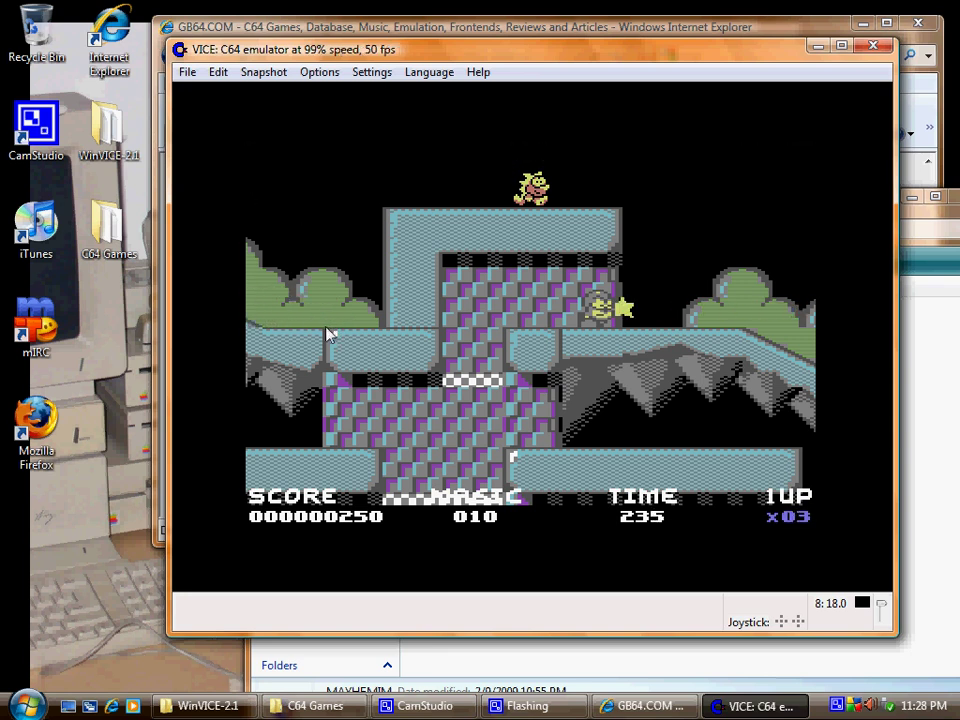
- Review the emulator's available settings, speed and display options, and snapshot and recording commands
left_click(370, 73)
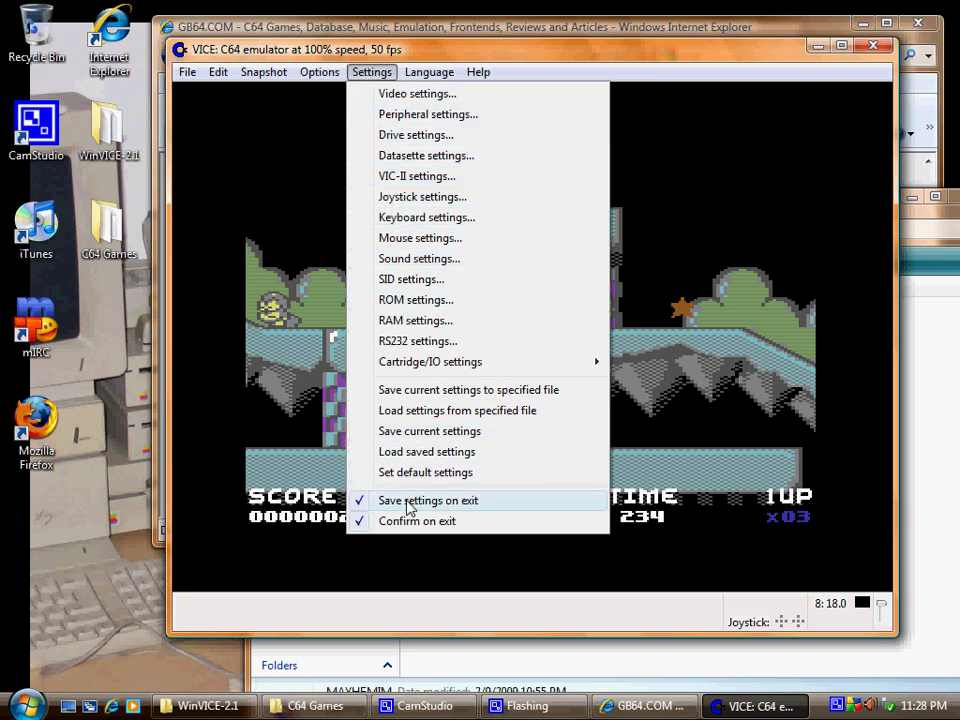
mouse_move(313, 78)
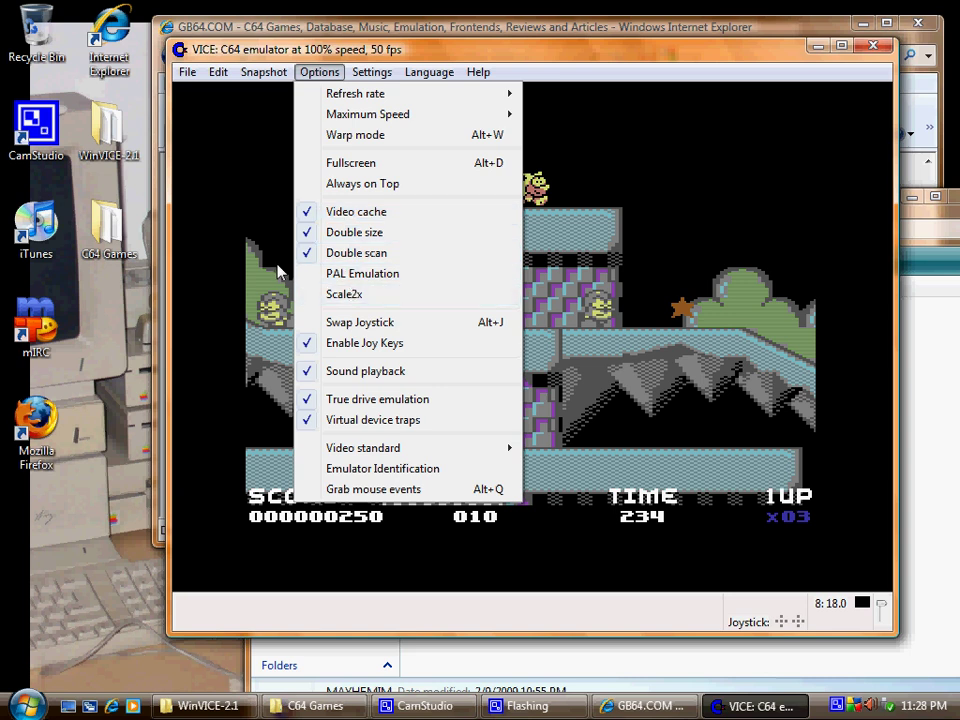
mouse_move(261, 72)
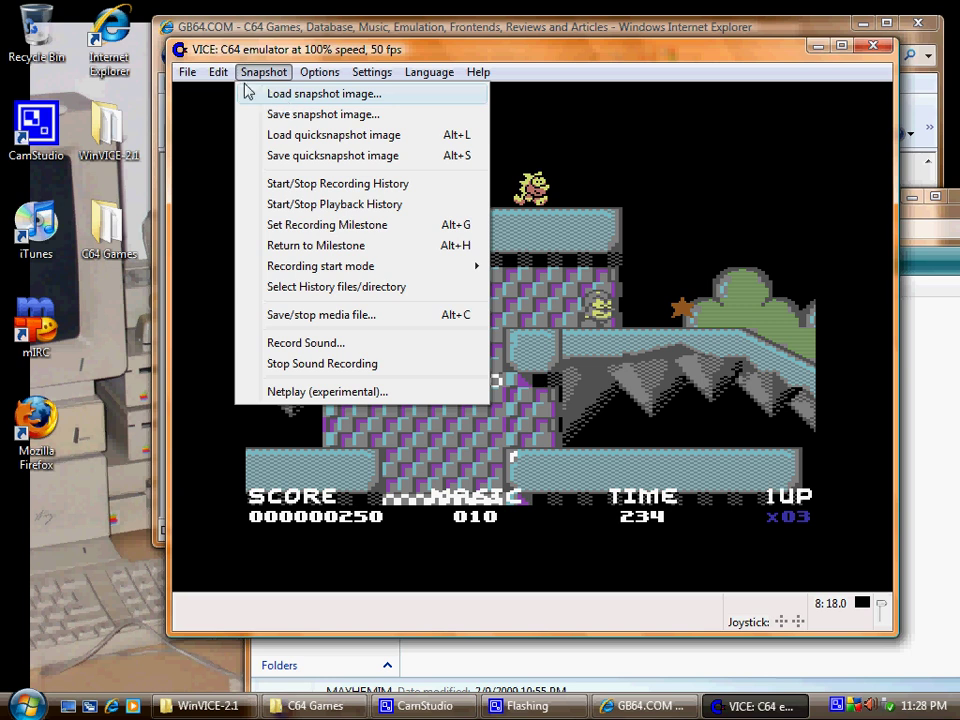
mouse_move(220, 78)
- Examine the disk image attachment dialog for drive 8, dismiss it without attaching anything, and bring the file commands back up
mouse_move(184, 76)
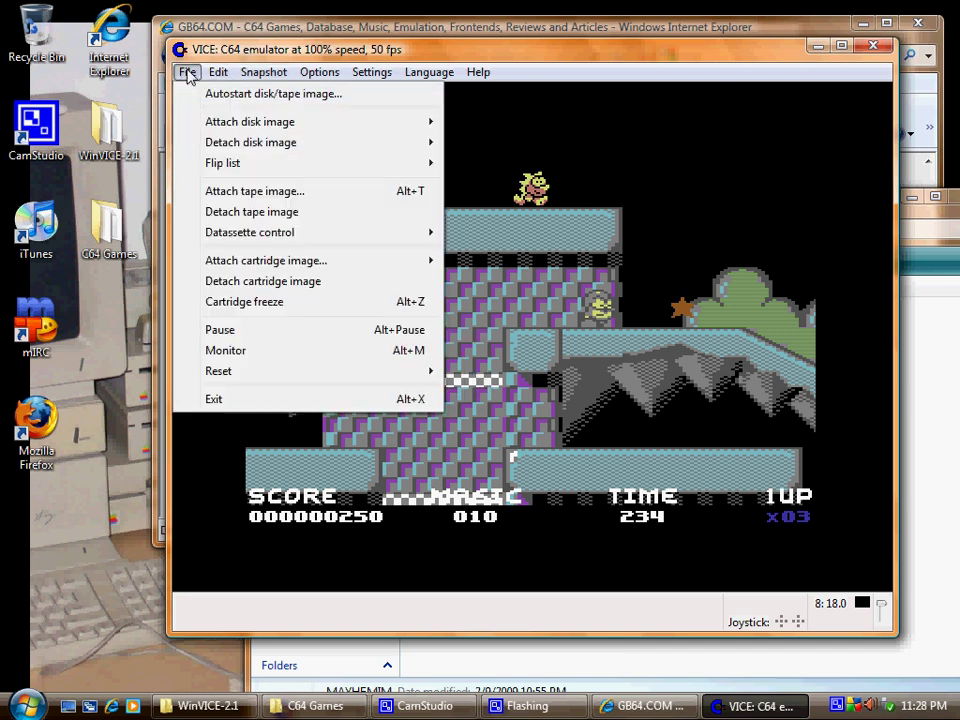
mouse_move(232, 121)
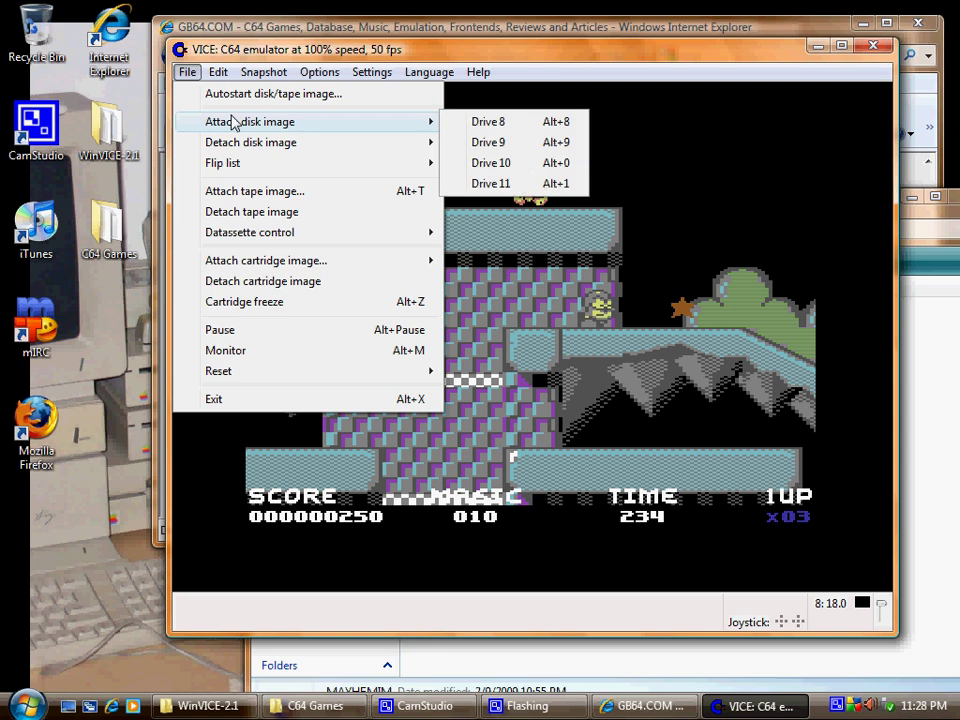
left_click(505, 128)
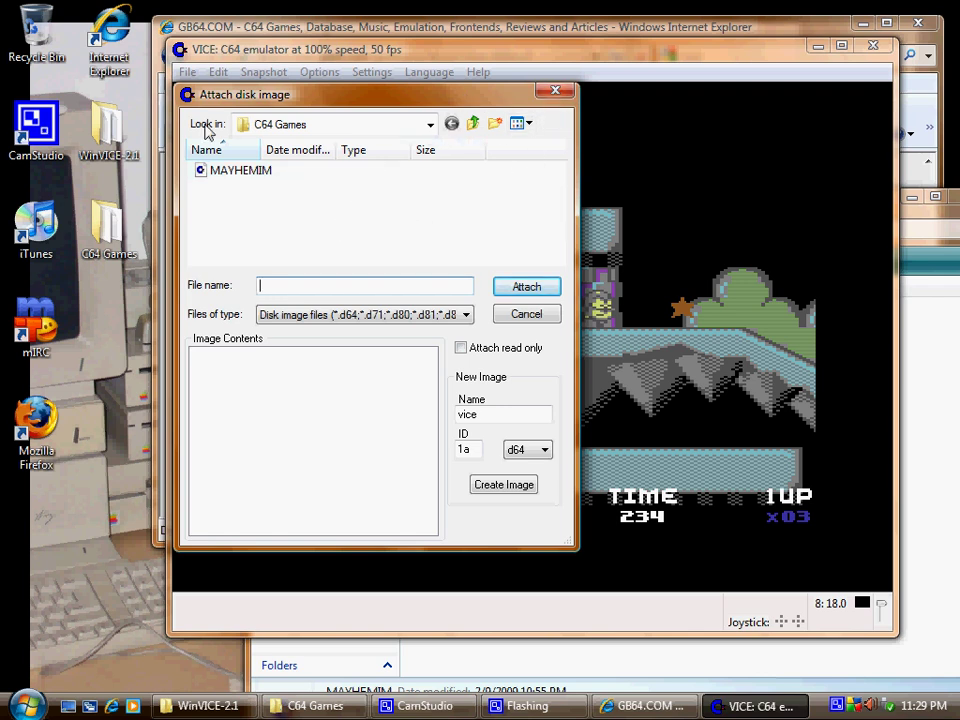
left_click(558, 93)
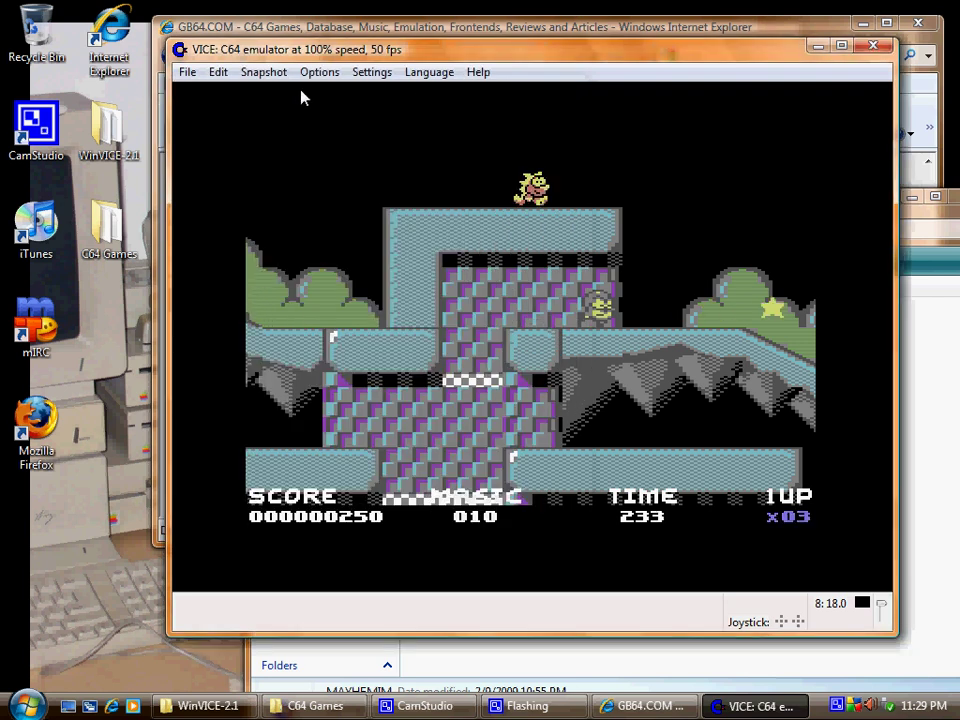
left_click(187, 74)
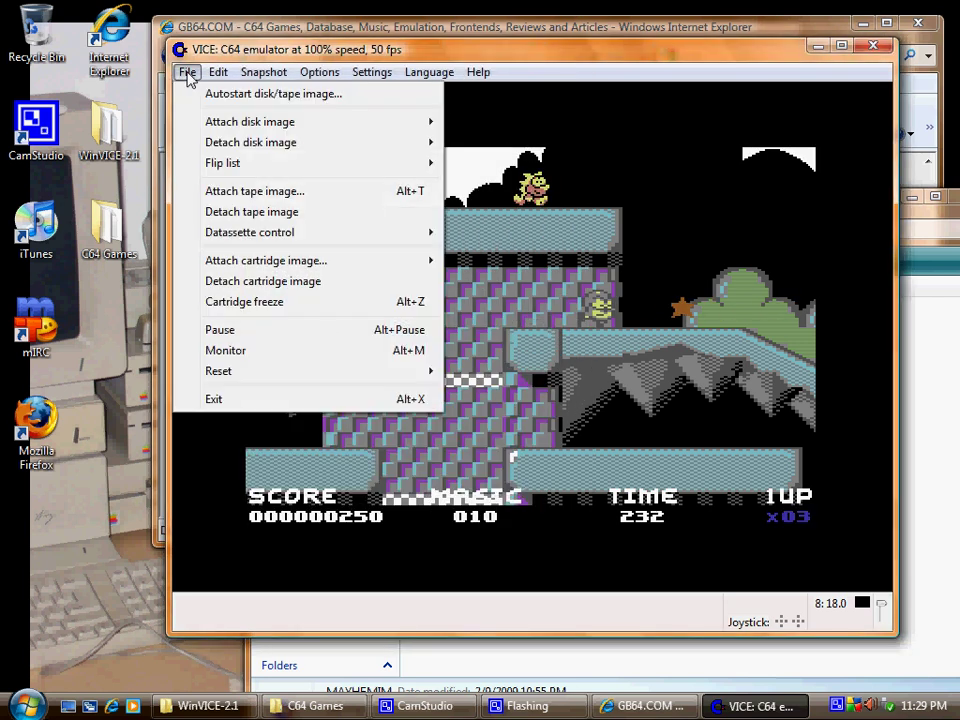